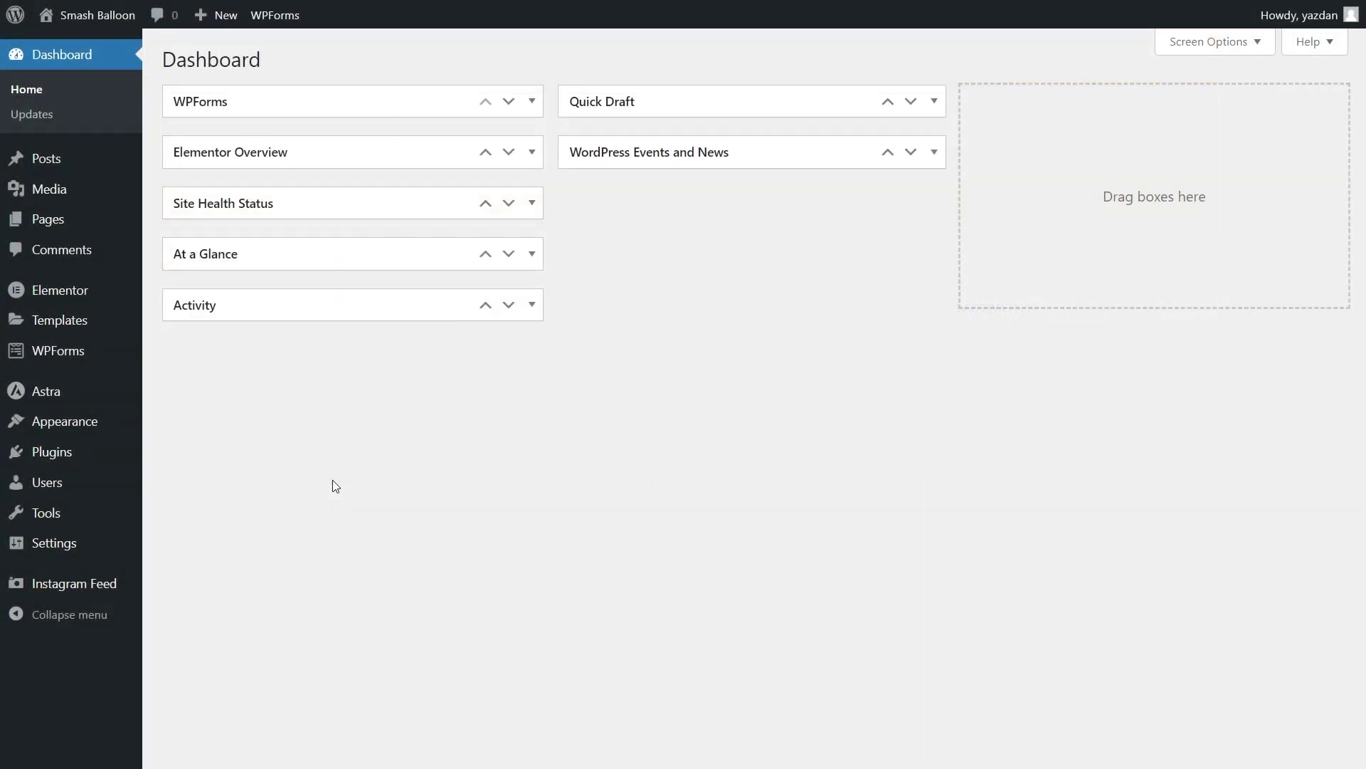
Step: Upload the plugin archive Reviews-Feed-Pro-1.4.1.zip to the WordPress site, install it and activate it
{"action": "mouse_move", "coordinate": [86, 463]}
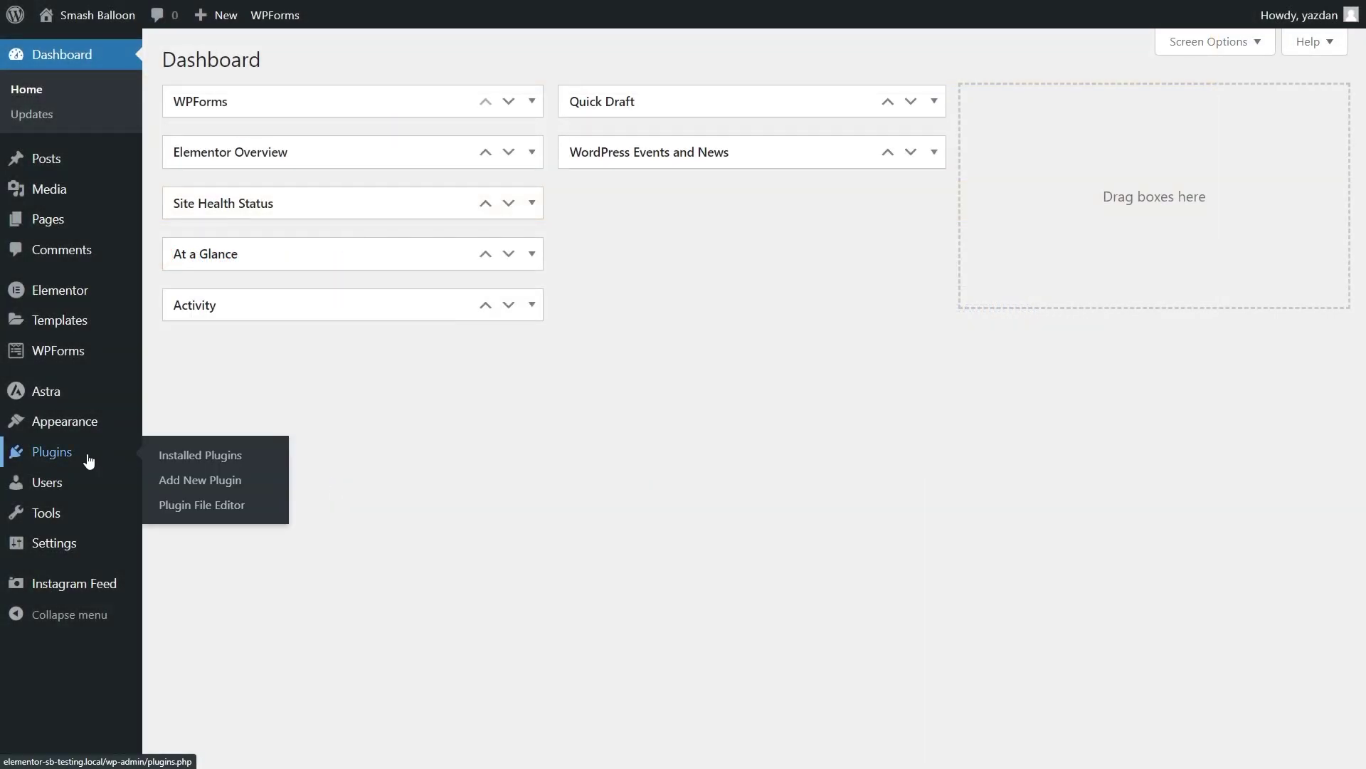
{"action": "left_click", "coordinate": [203, 484]}
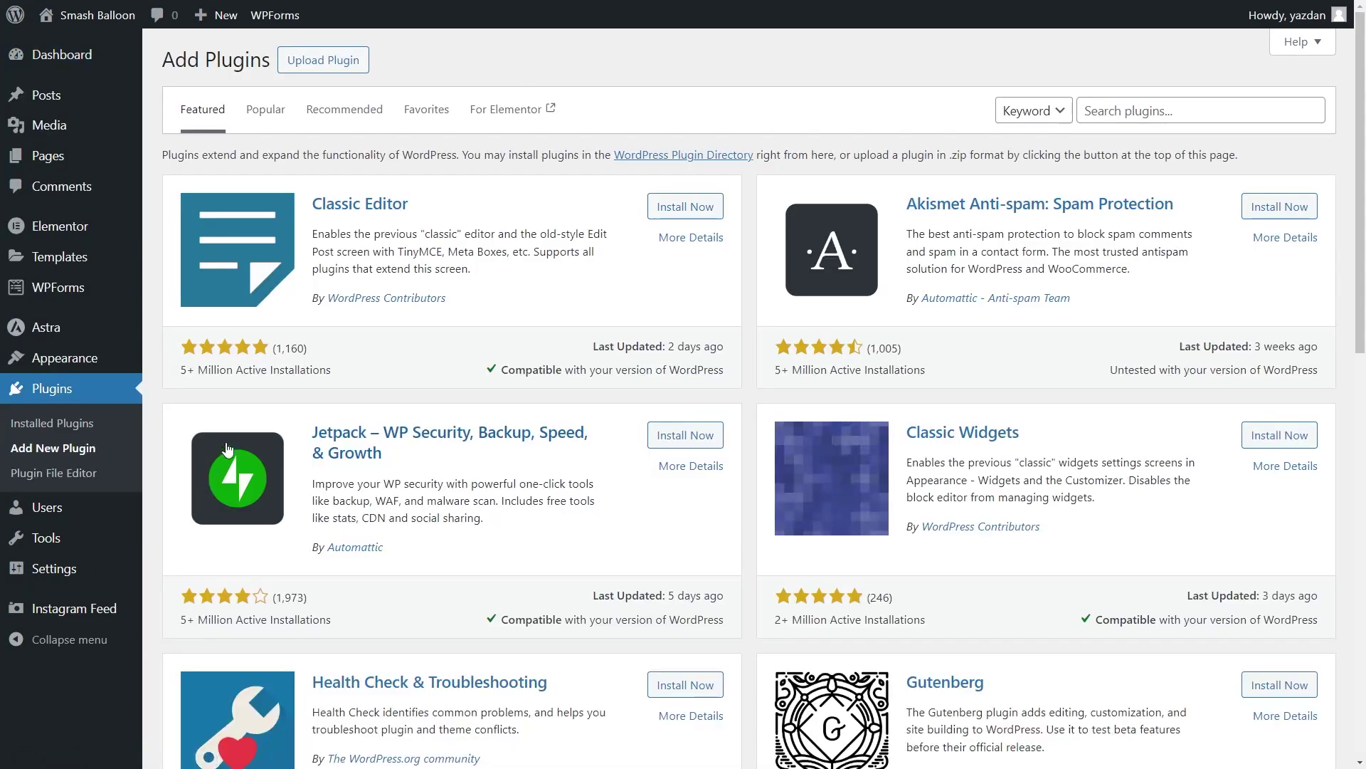
{"action": "left_click", "coordinate": [316, 71]}
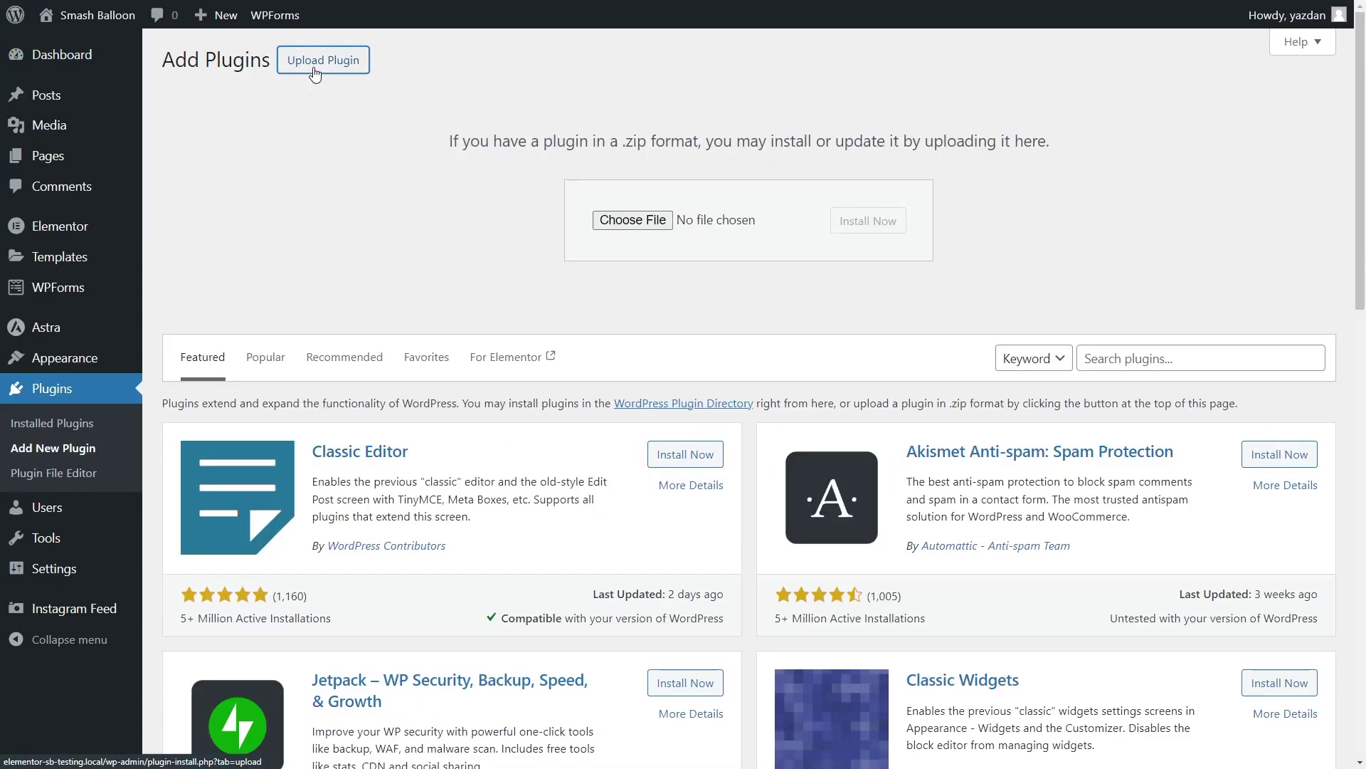
{"action": "left_click", "coordinate": [624, 222]}
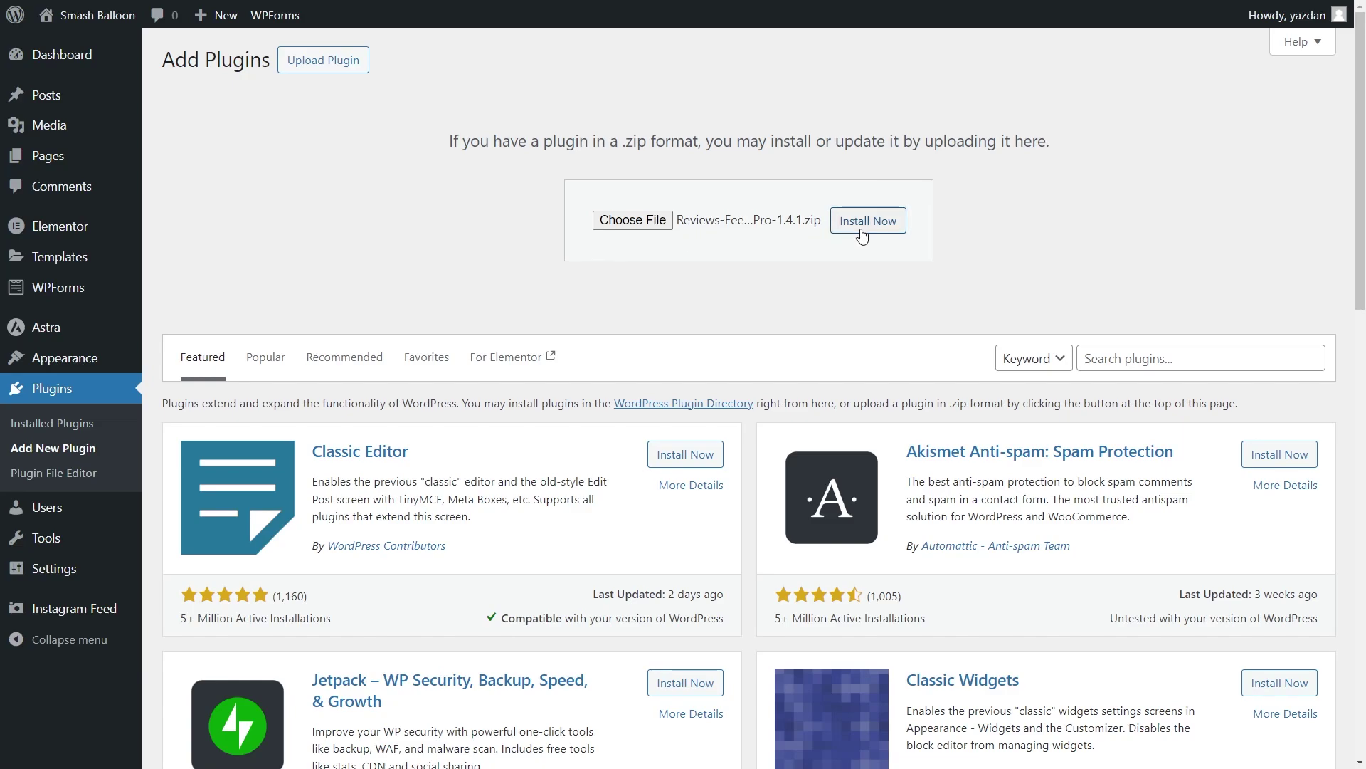
{"action": "left_click", "coordinate": [863, 231]}
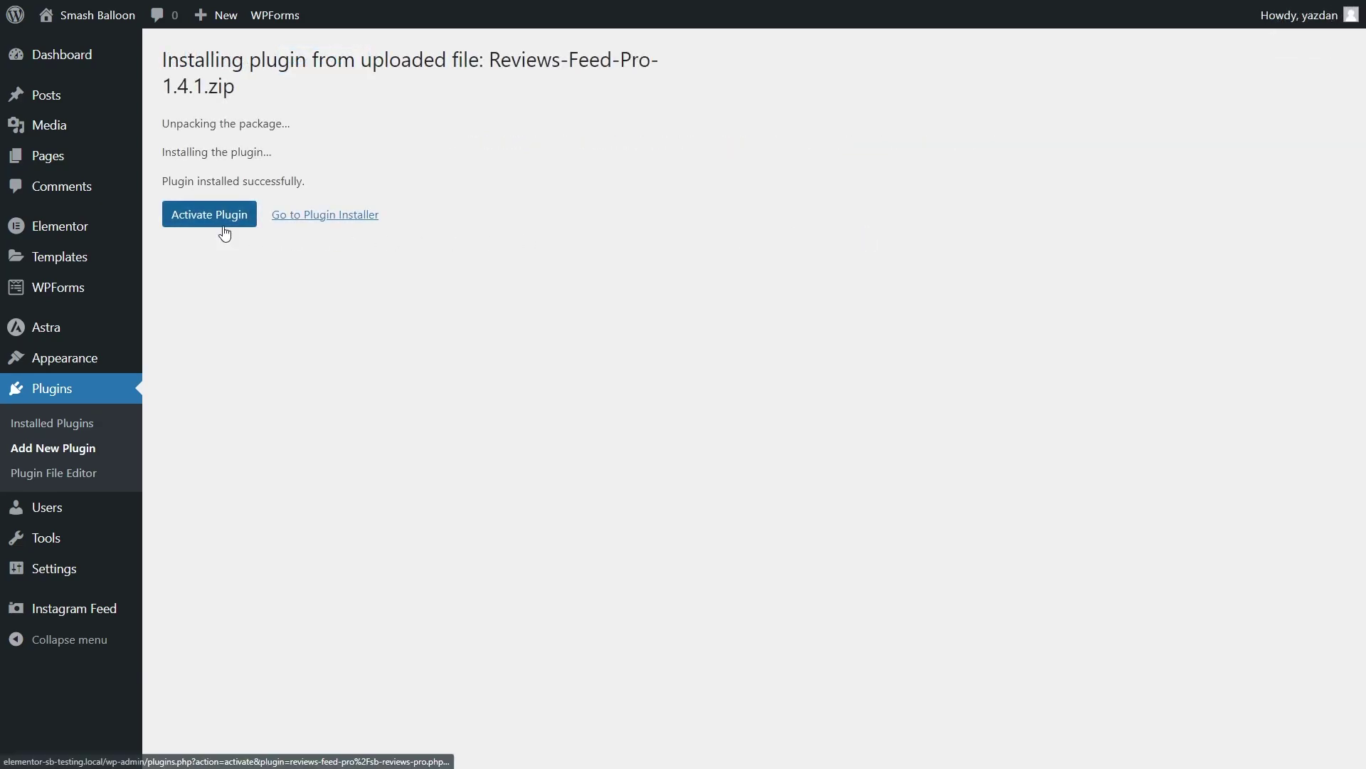
{"action": "left_click", "coordinate": [223, 231]}
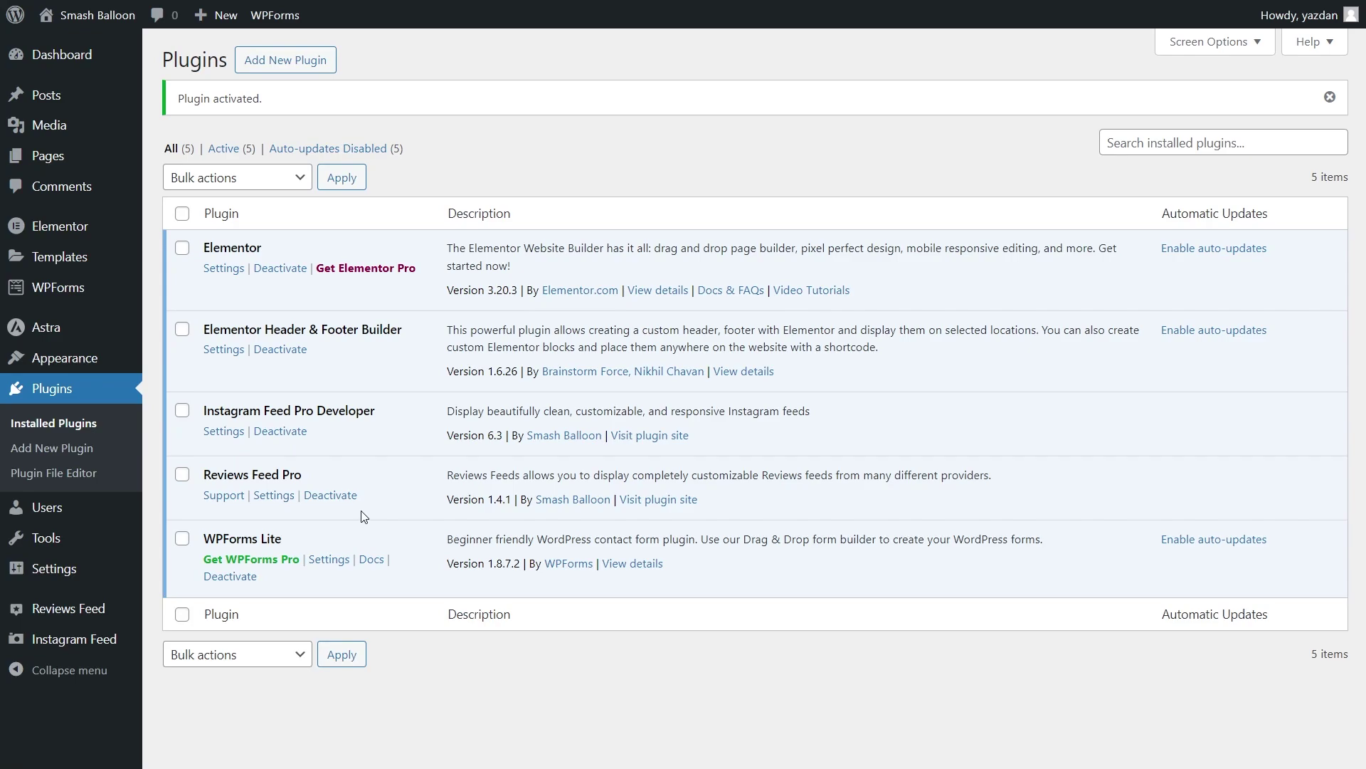
Step: Open the Reviews Feed setup, paste the license key and activate the plugin's license
{"action": "left_click", "coordinate": [59, 611]}
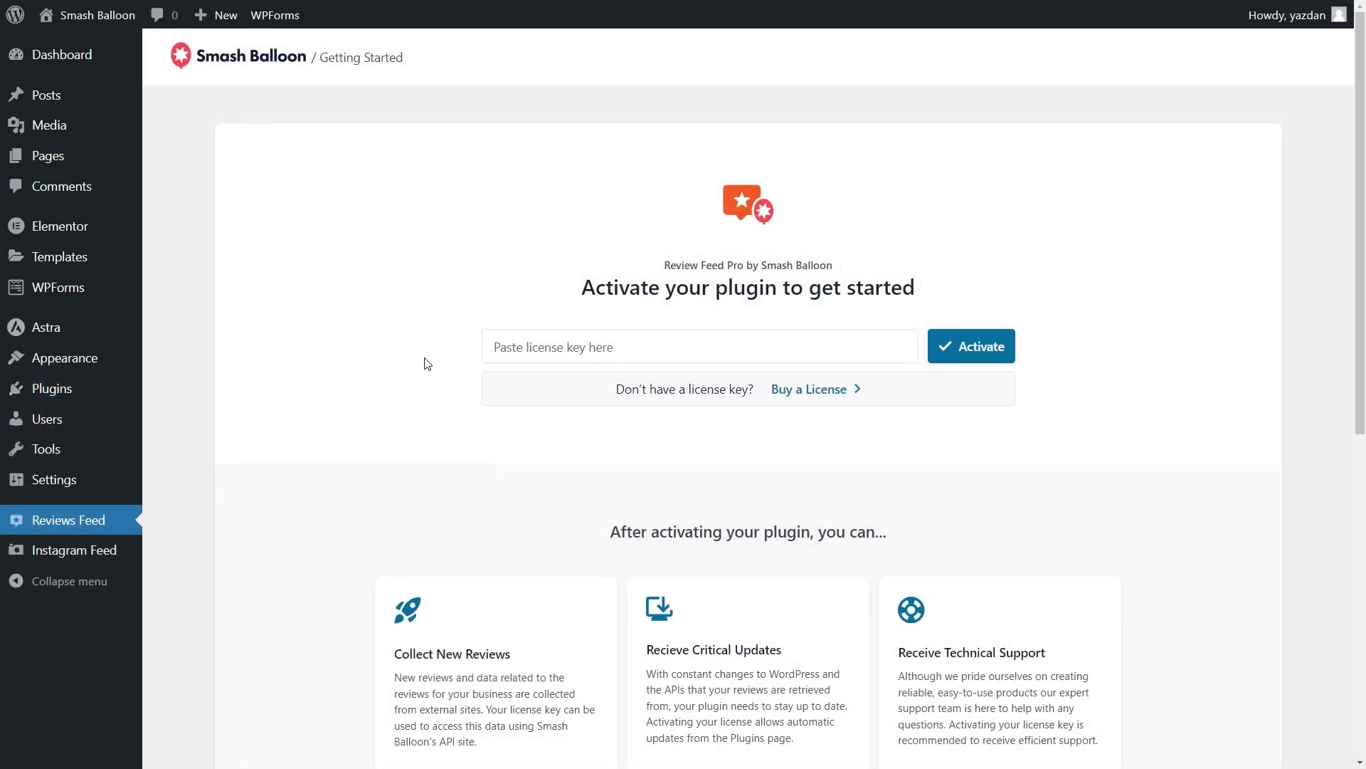
{"action": "left_click", "coordinate": [562, 348]}
{"action": "key", "text": "ctrl+v"}
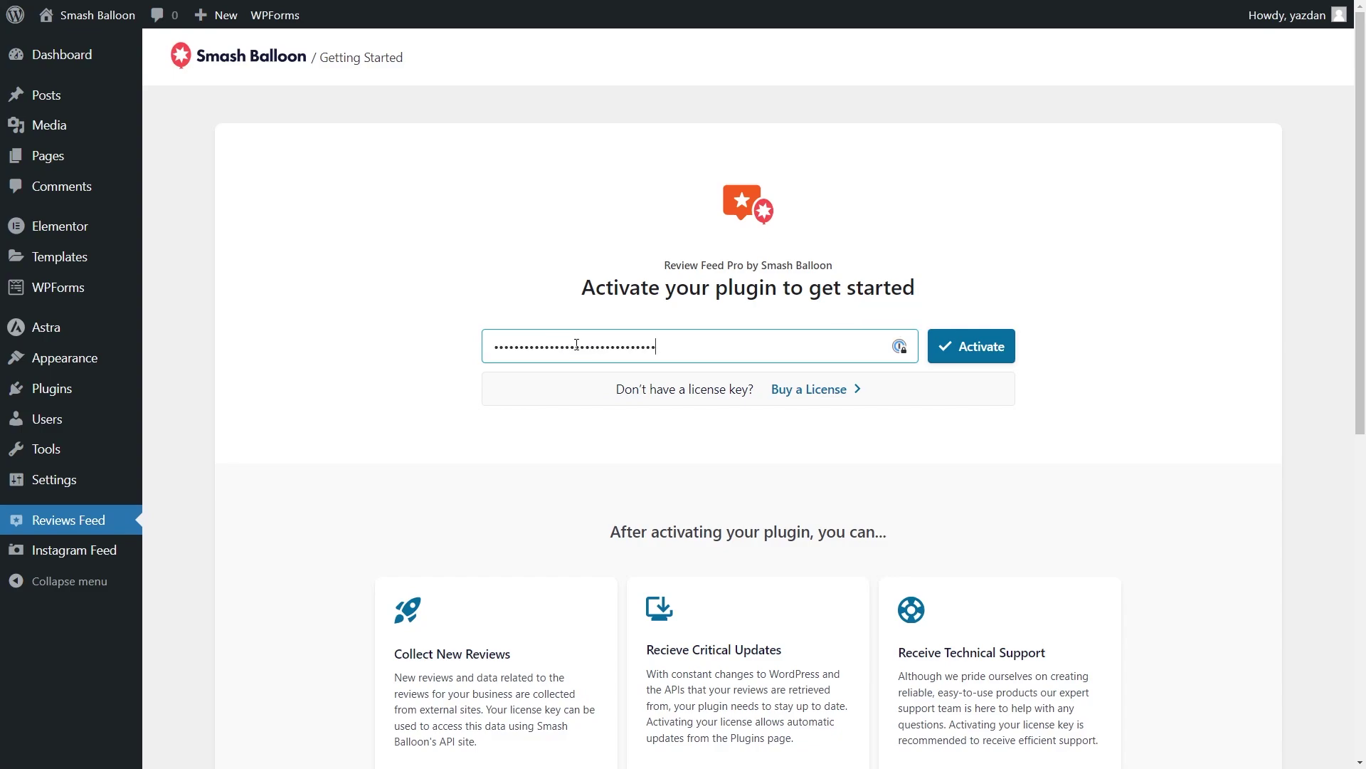
{"action": "left_click", "coordinate": [941, 348]}
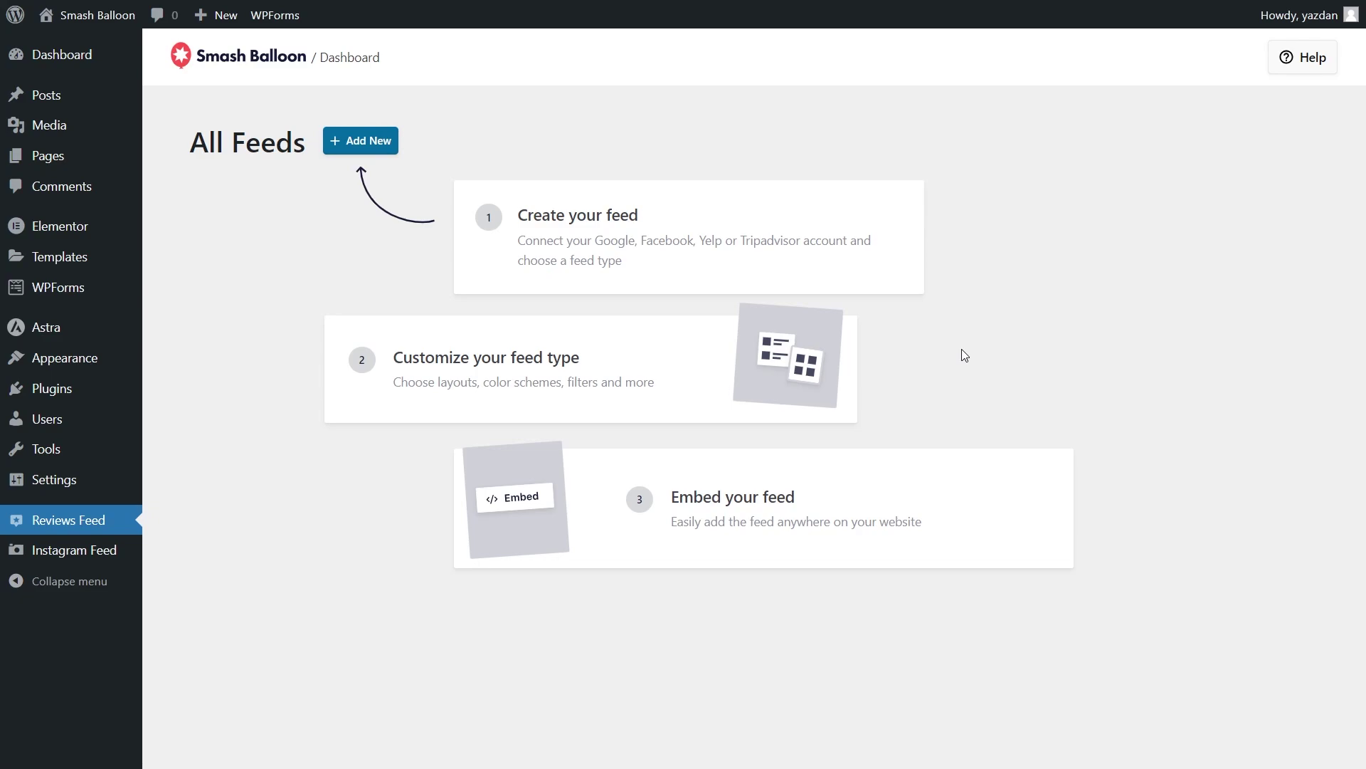
Step: Start a new review feed and add a source of type TripAdvisor
{"action": "left_click", "coordinate": [370, 154]}
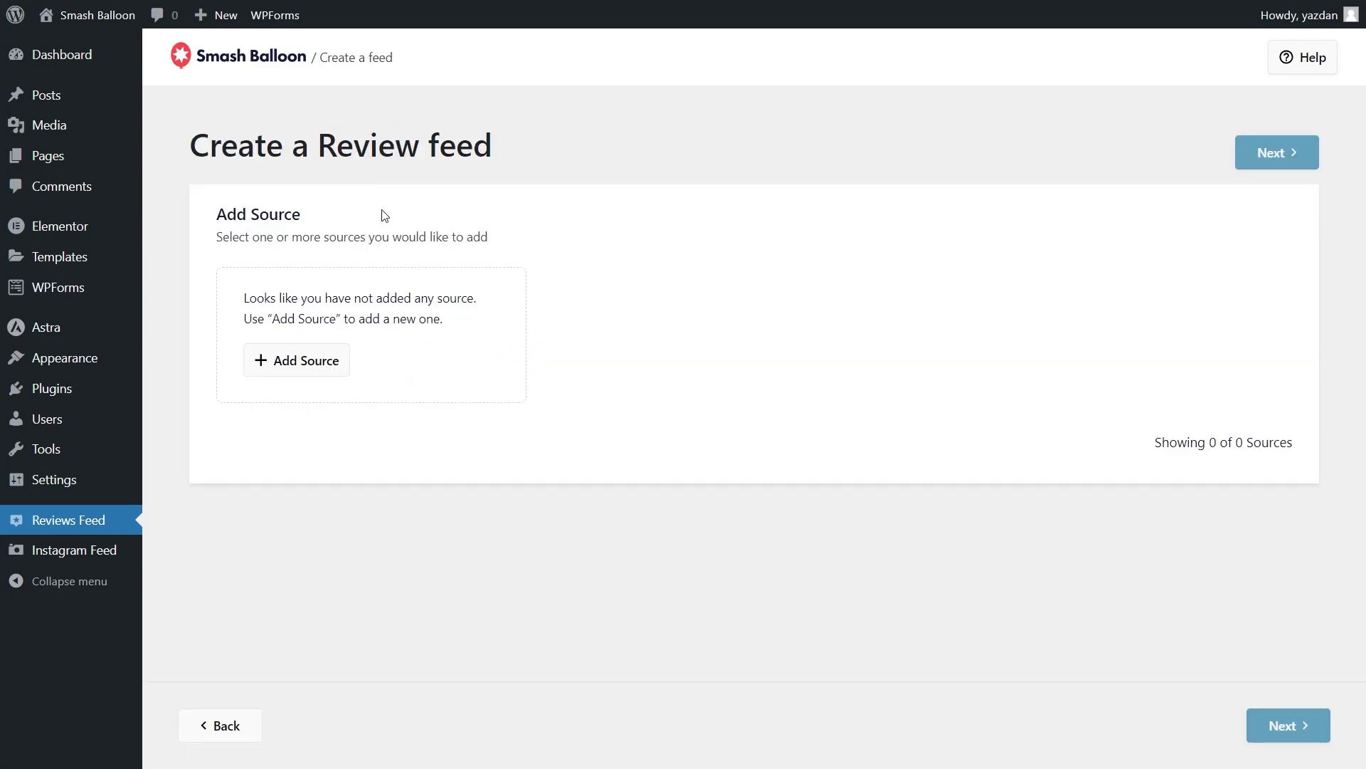
{"action": "left_click", "coordinate": [297, 363]}
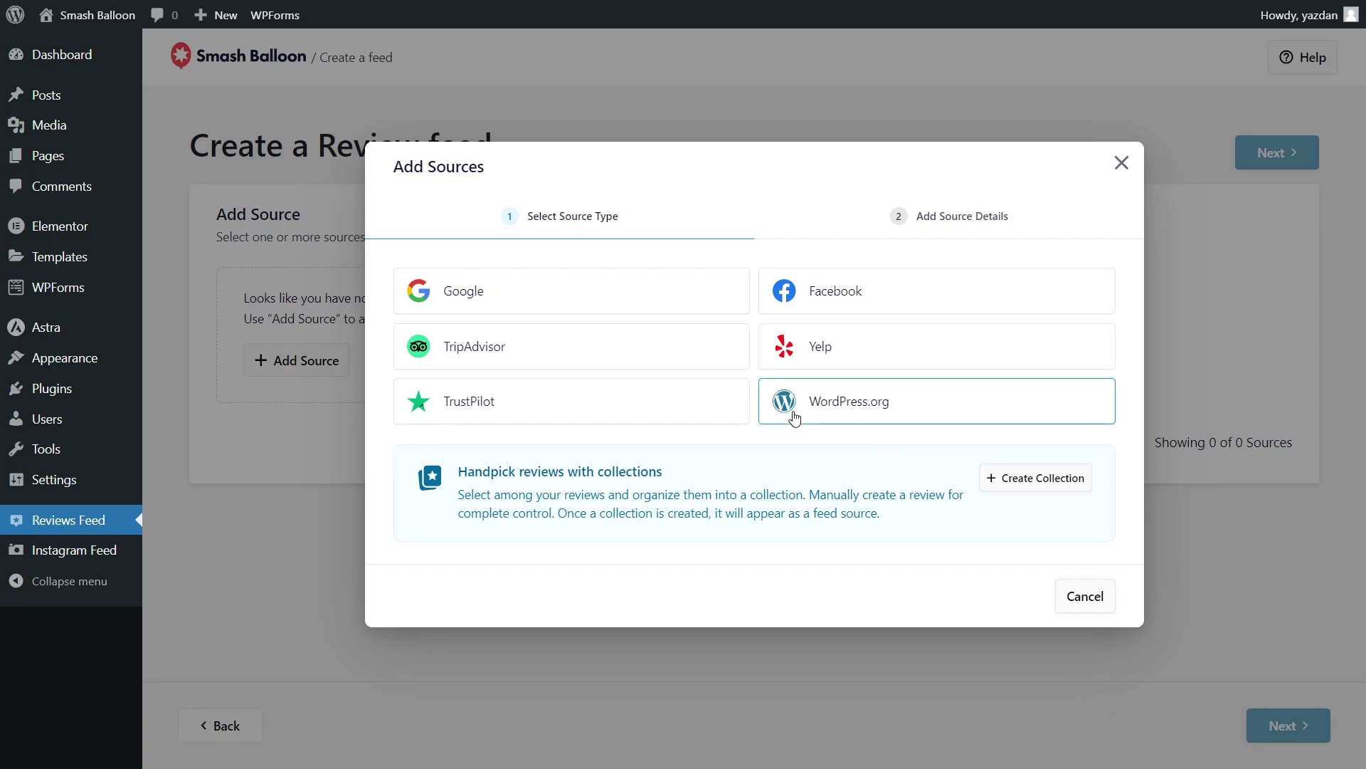
{"action": "left_click", "coordinate": [621, 358]}
{"action": "left_click", "coordinate": [1085, 590]}
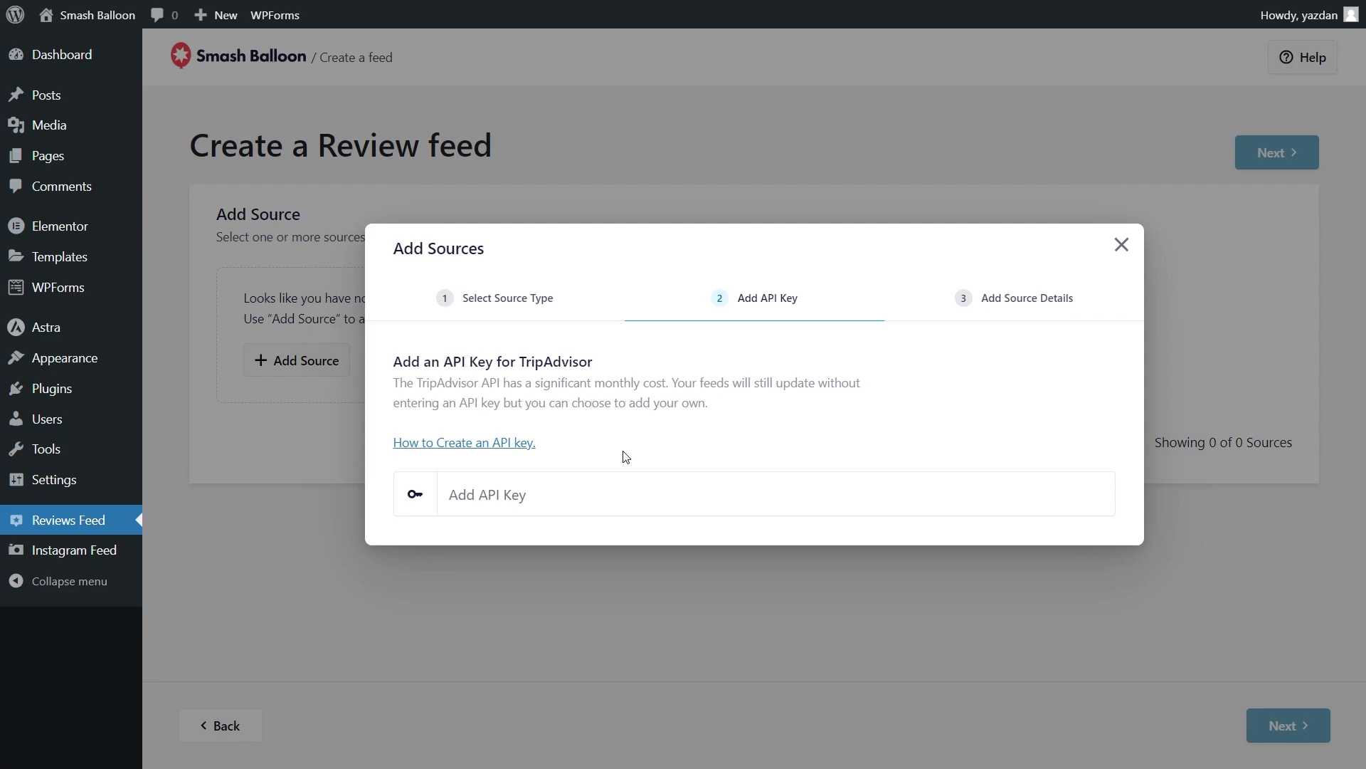
Step: Paste the TripAdvisor API key and continue to the source details
{"action": "left_click", "coordinate": [567, 491]}
{"action": "key", "text": "ctrl+v"}
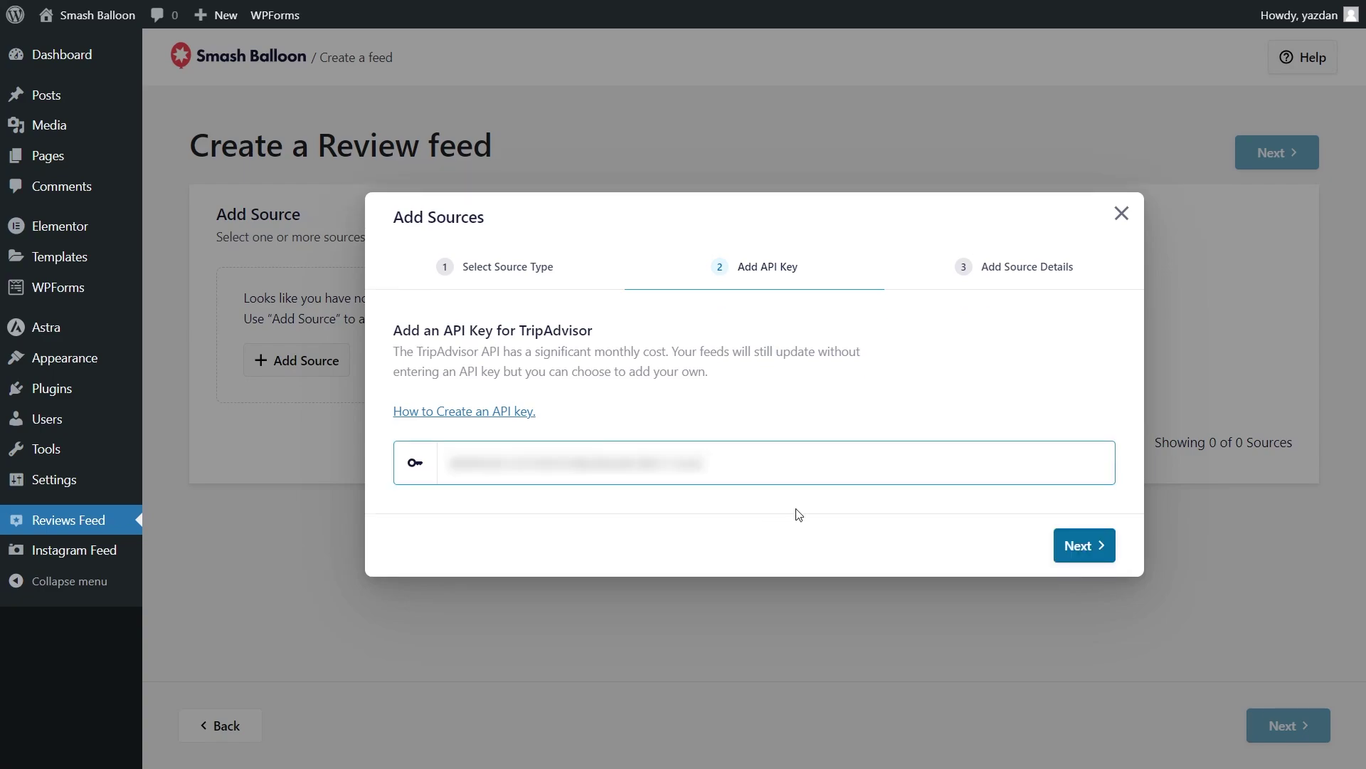
{"action": "left_click", "coordinate": [1081, 545]}
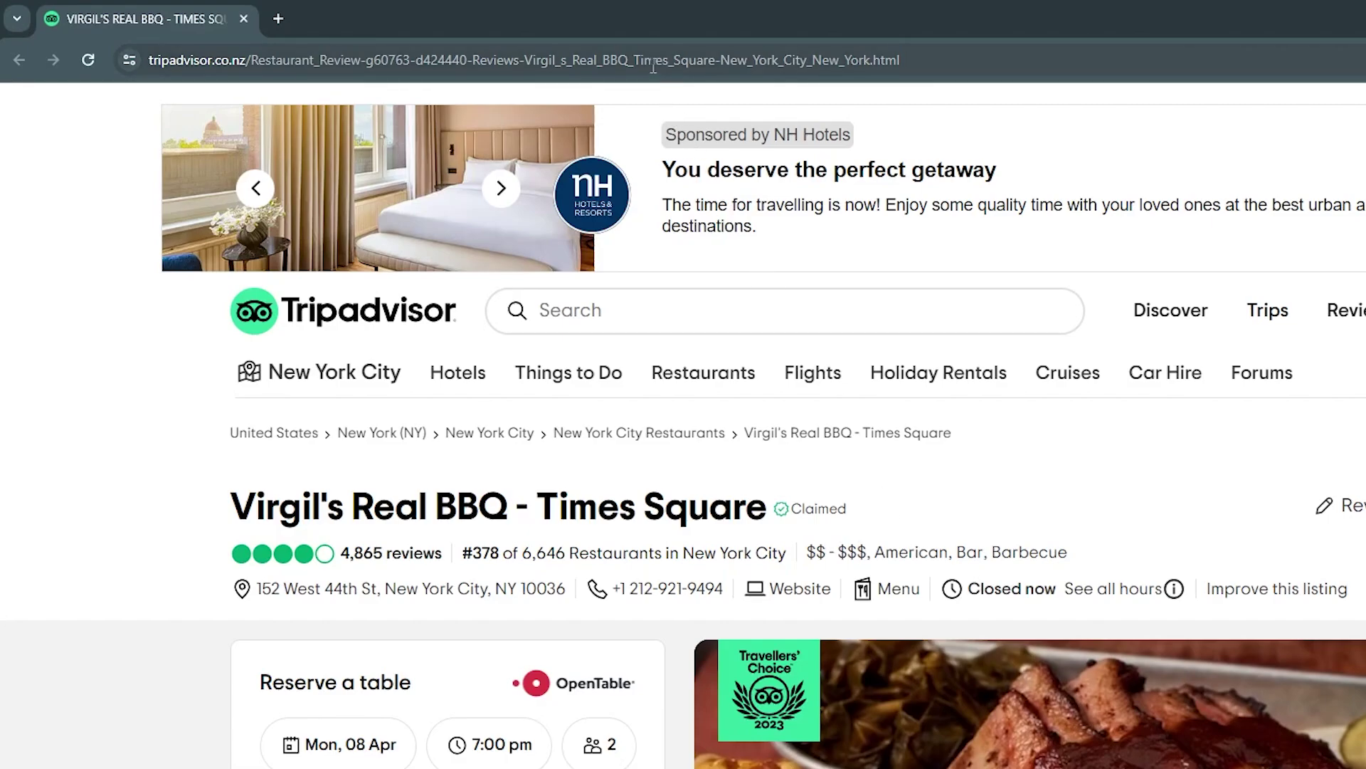
Step: Copy the Tripadvisor page address of Virgil's Real BBQ - Times Square and add it as the source's page URL
{"action": "left_click", "coordinate": [653, 64]}
{"action": "key", "text": "ctrl+c"}
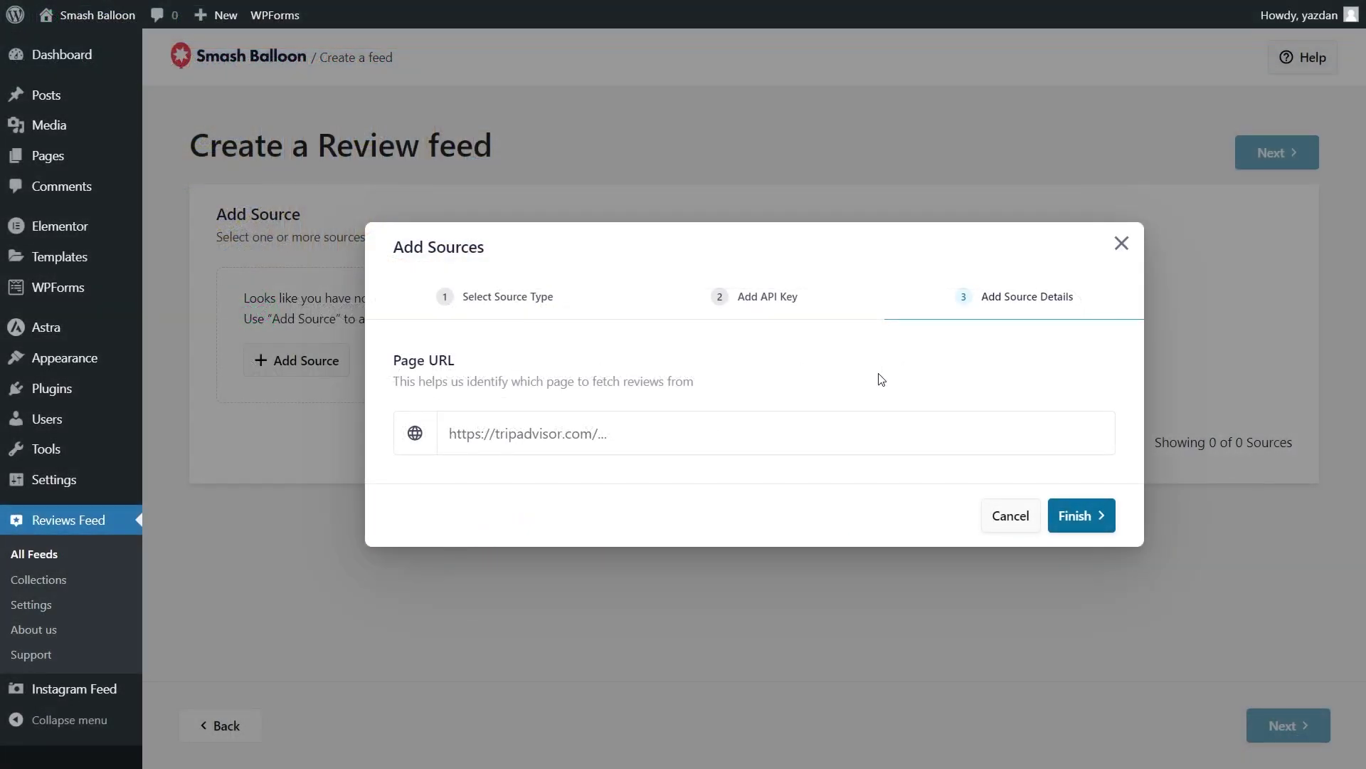
{"action": "left_click", "coordinate": [790, 431]}
{"action": "key", "text": "ctrl+v"}
{"action": "left_click", "coordinate": [1082, 523]}
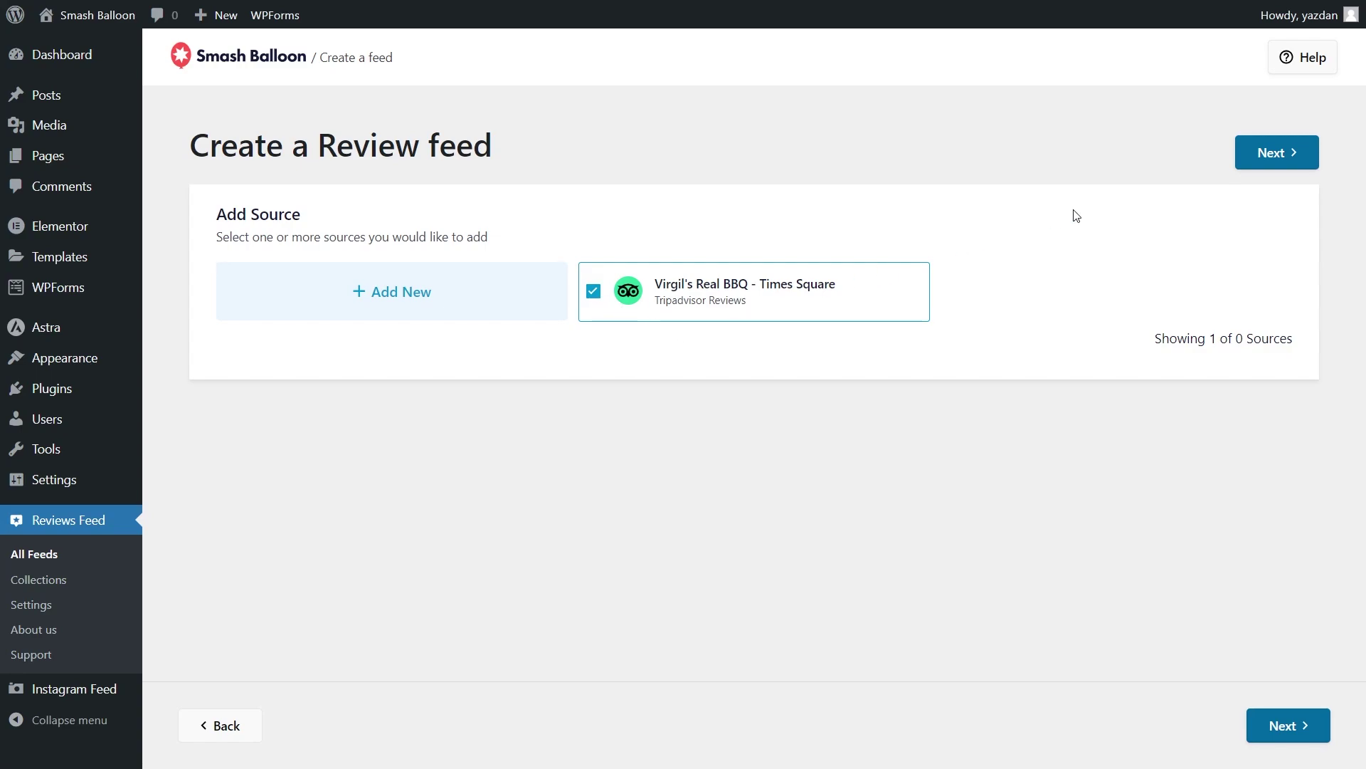
Step: Continue with the Virgil's Real BBQ source and create the feed with the Carousel template
{"action": "left_click", "coordinate": [1255, 164]}
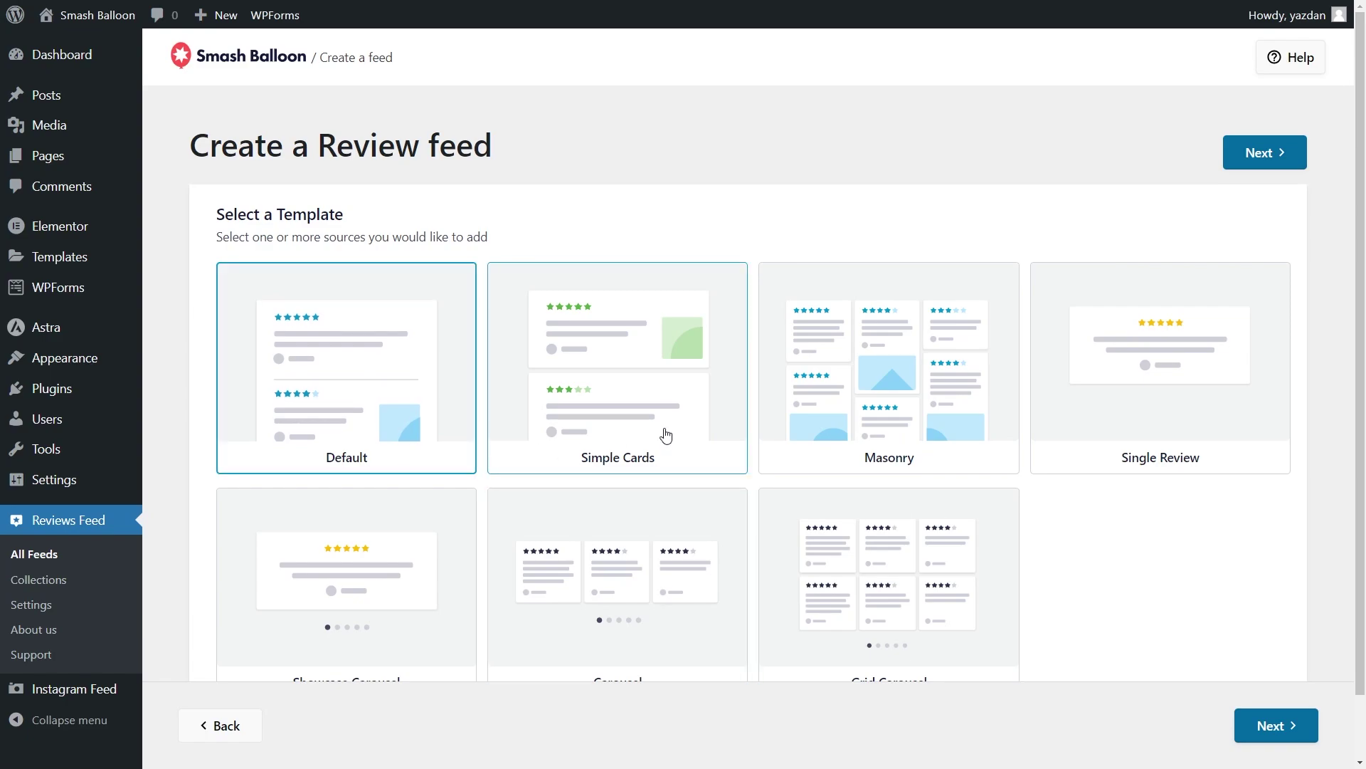
{"action": "scroll", "coordinate": [1093, 489], "scroll_direction": "down", "scroll_amount": 1}
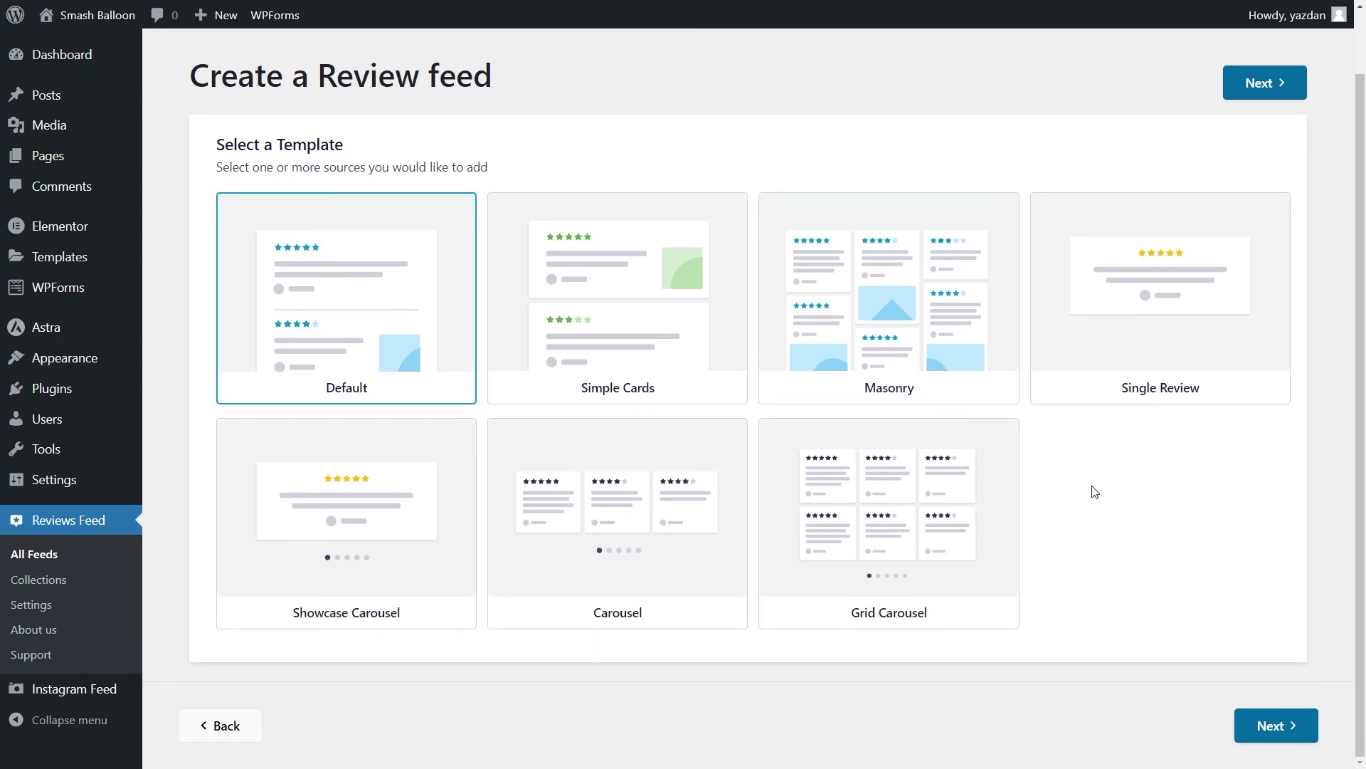
{"action": "left_click", "coordinate": [674, 545]}
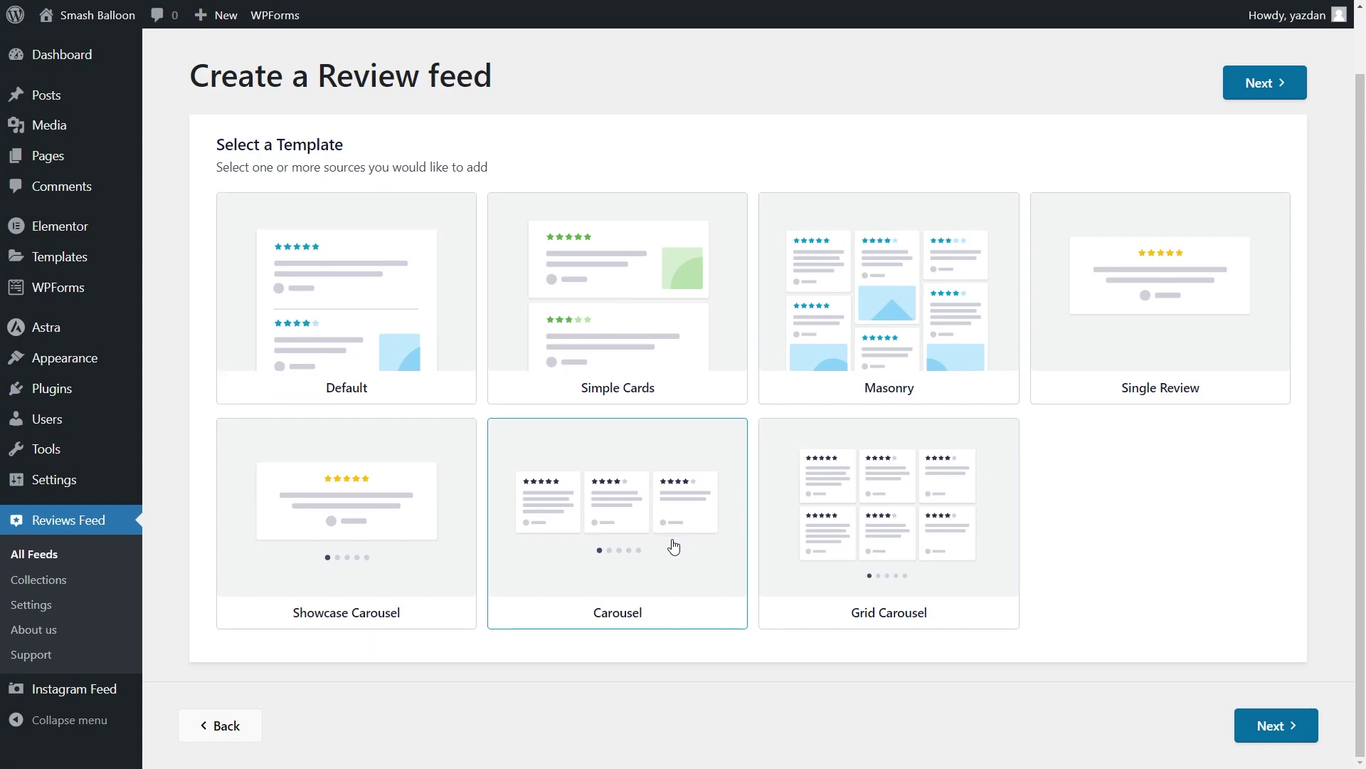
{"action": "left_click", "coordinate": [1265, 725]}
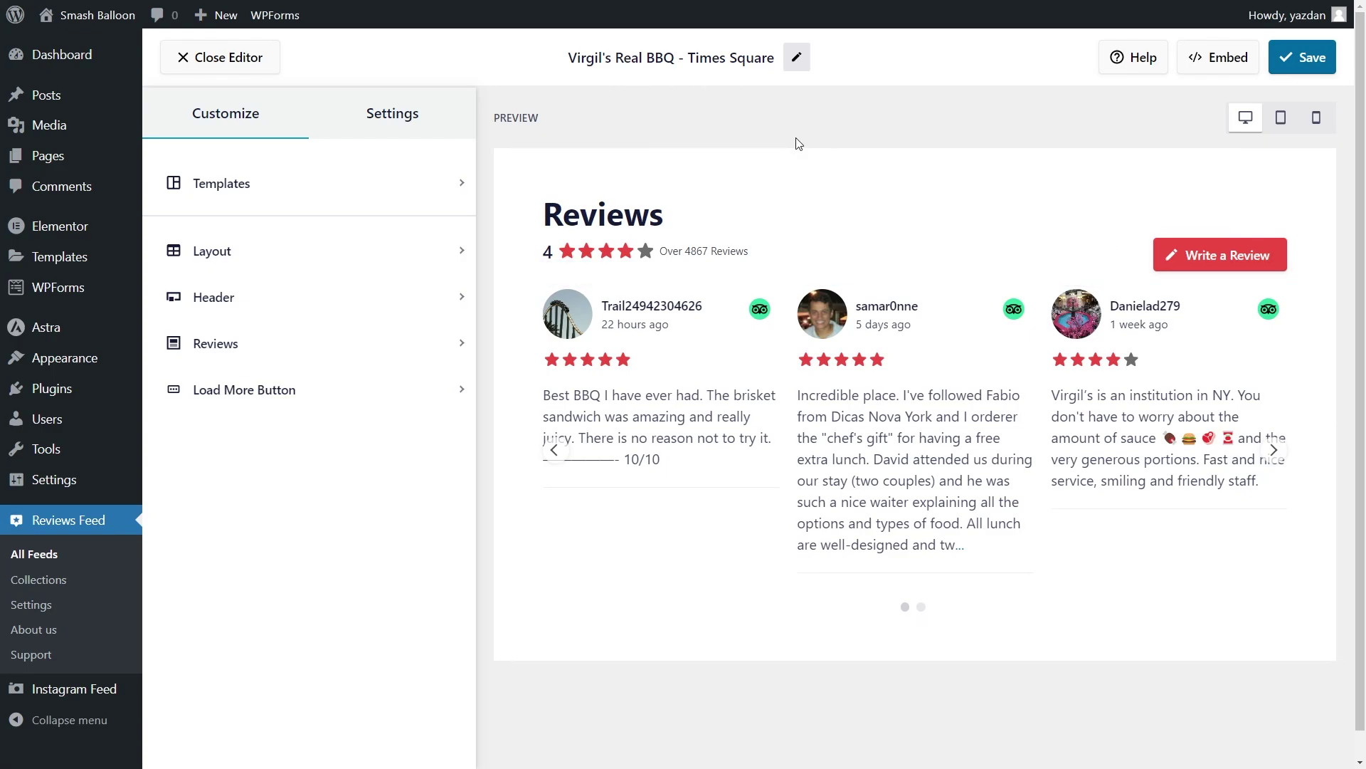
Step: Page through the reviews in the carousel preview and view the feed's layout settings
{"action": "left_click", "coordinate": [1274, 449]}
{"action": "left_click", "coordinate": [1274, 451]}
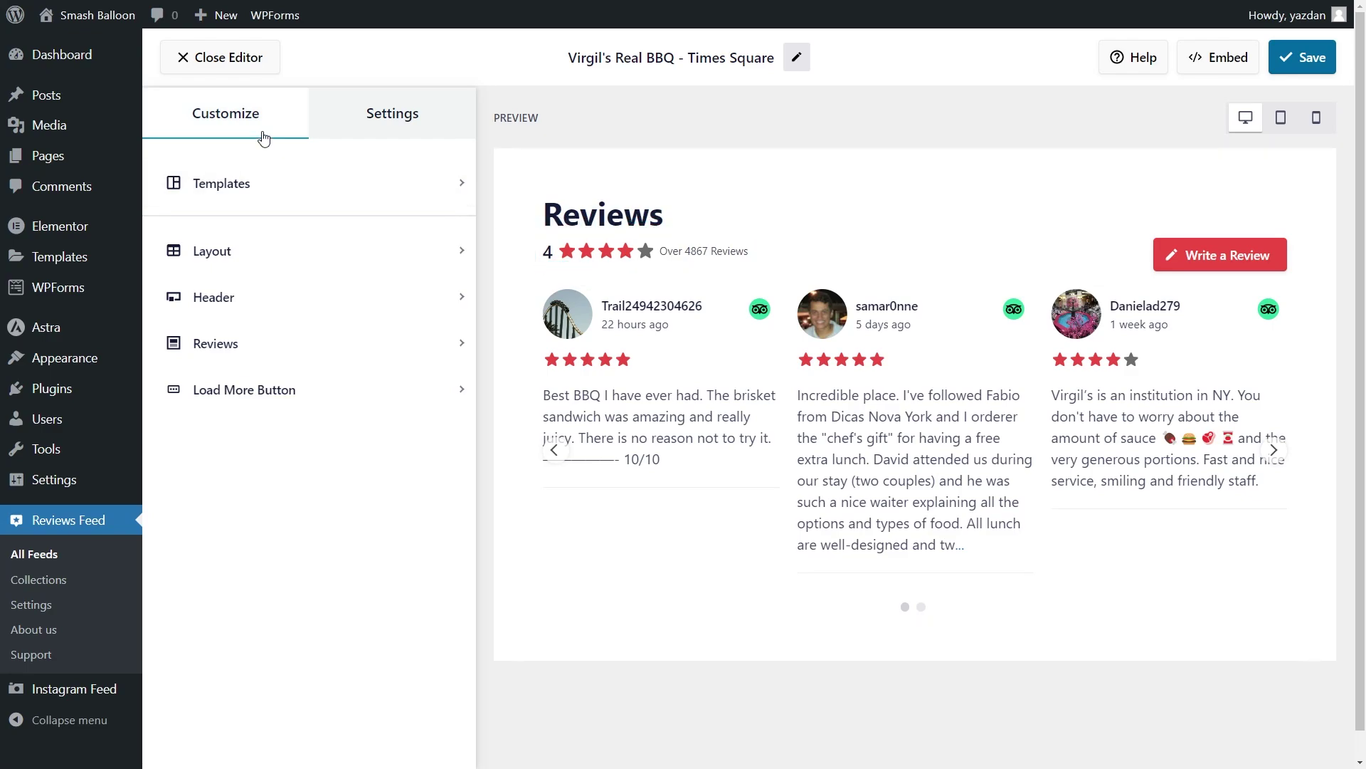
{"action": "left_click", "coordinate": [257, 257]}
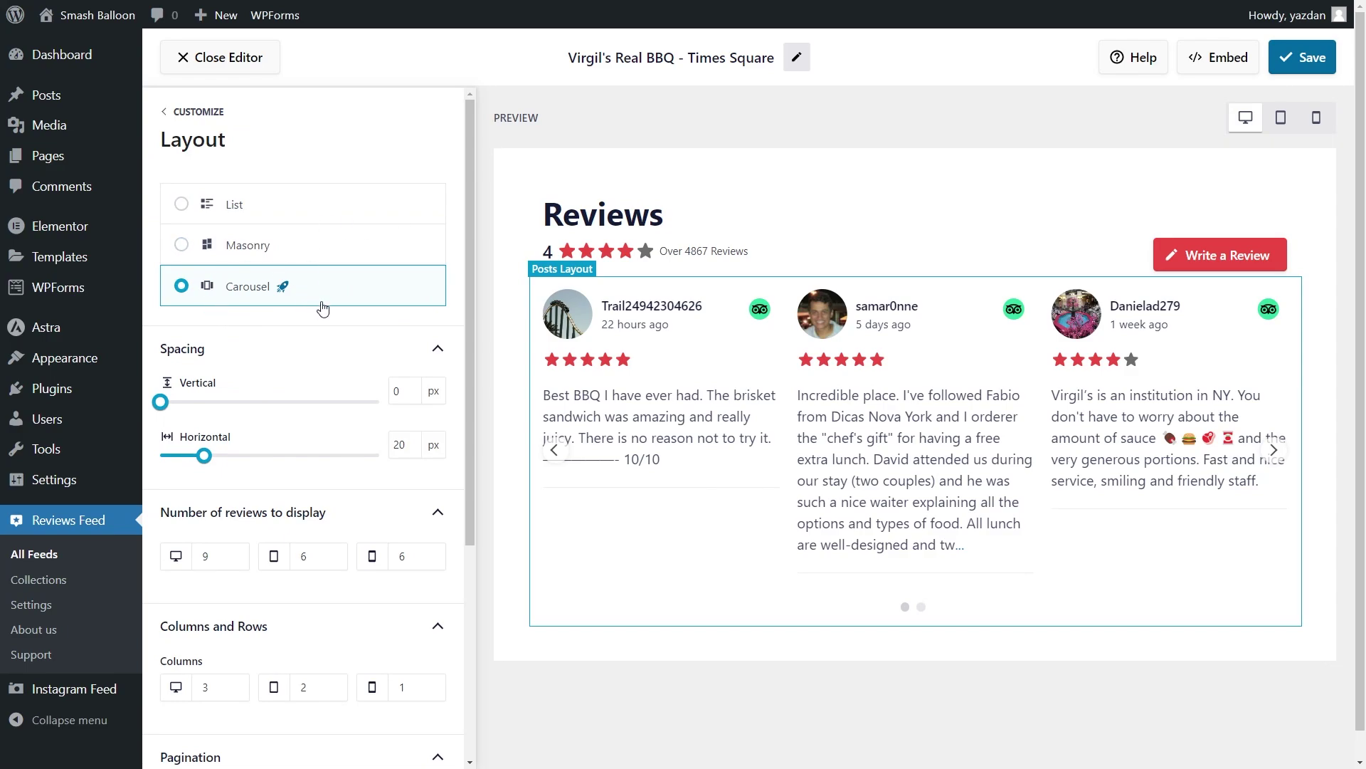
{"action": "left_click", "coordinate": [921, 608]}
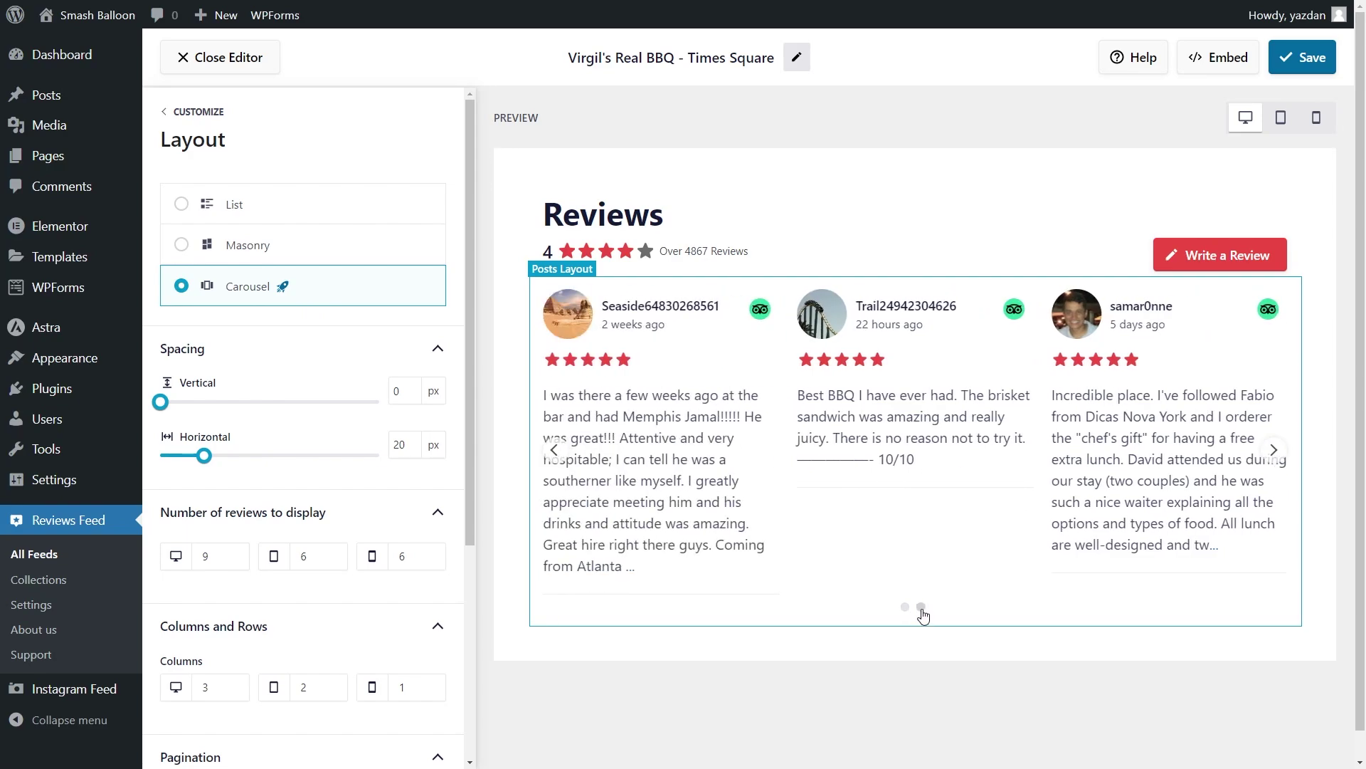
{"action": "left_click", "coordinate": [913, 609]}
Step: Try the Masonry and List layouts in the feed preview, and switch back to Carousel
{"action": "left_click", "coordinate": [328, 255]}
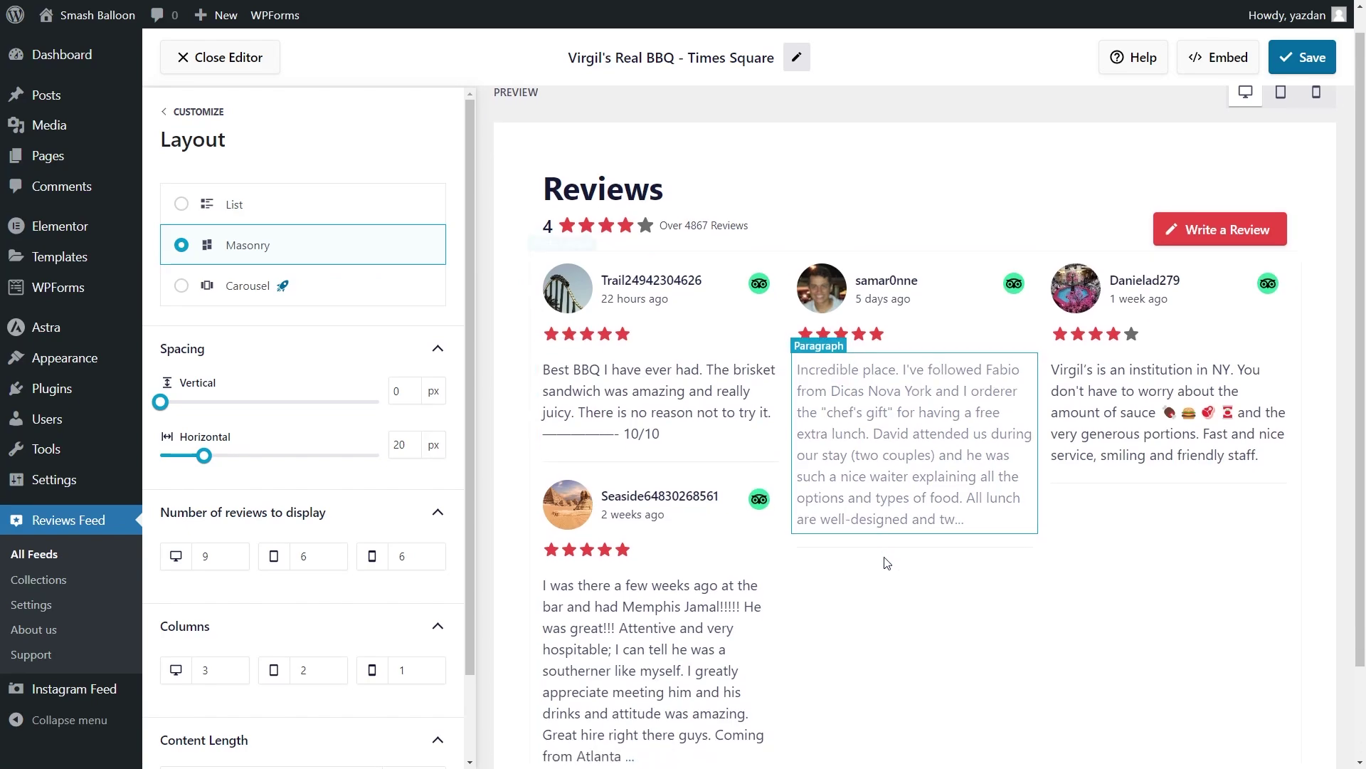
{"action": "scroll", "coordinate": [798, 558], "scroll_direction": "down", "scroll_amount": 2}
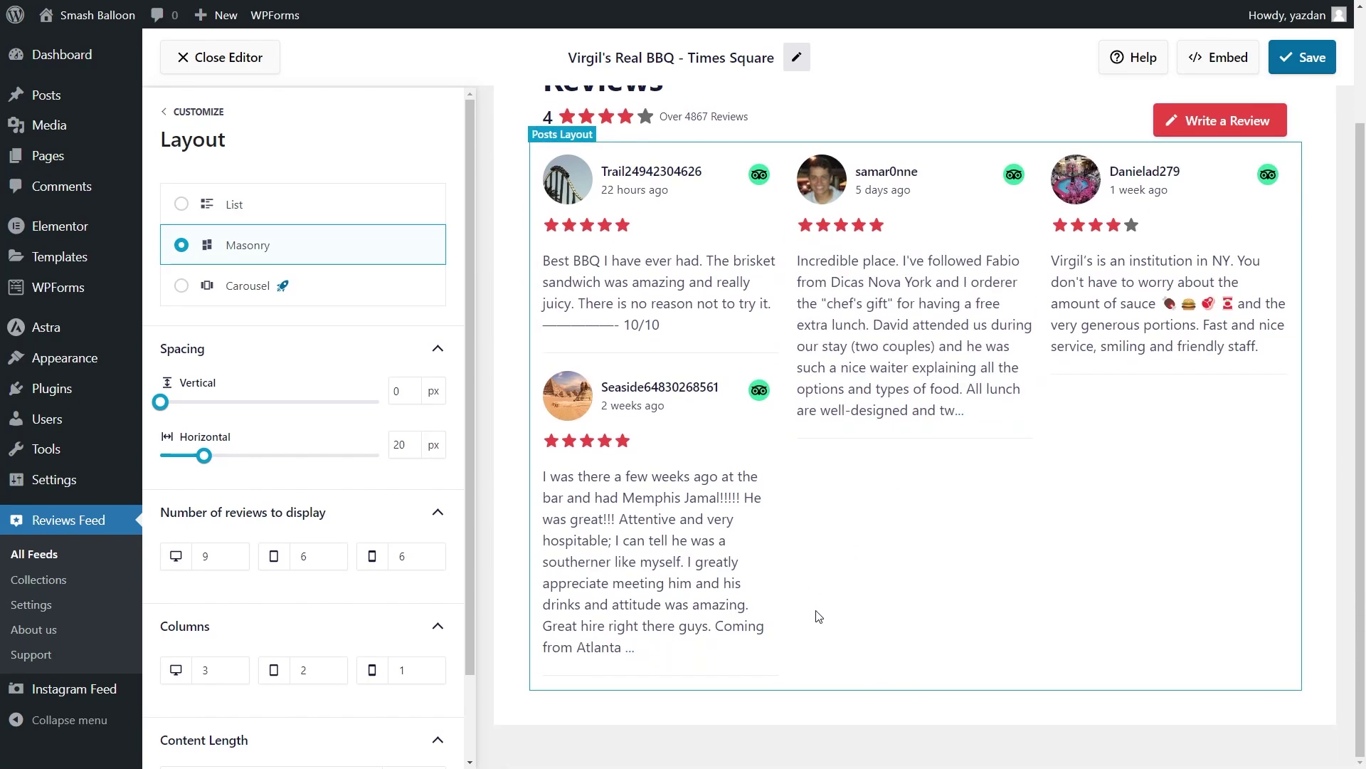
{"action": "left_click", "coordinate": [322, 215]}
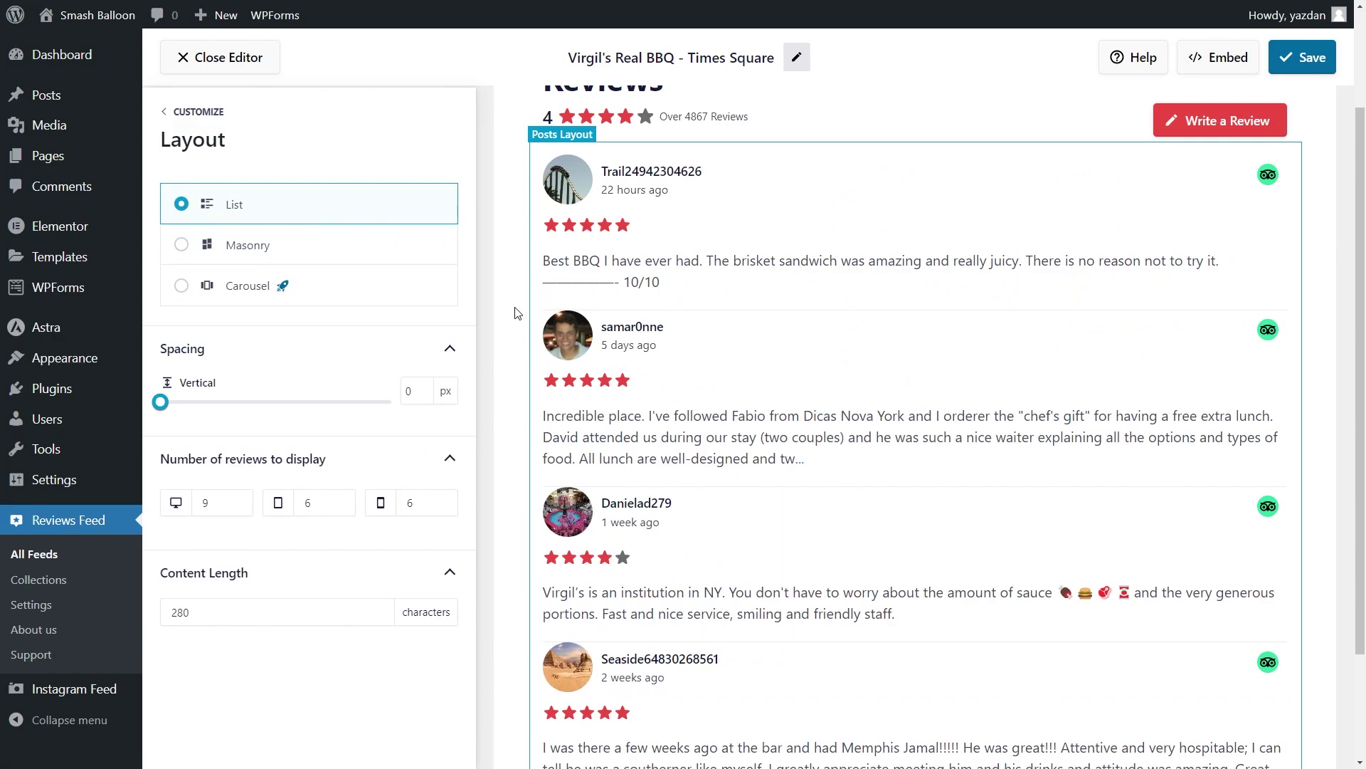
{"action": "scroll", "coordinate": [518, 342], "scroll_direction": "down", "scroll_amount": 1}
{"action": "scroll", "coordinate": [518, 353], "scroll_direction": "down", "scroll_amount": 2}
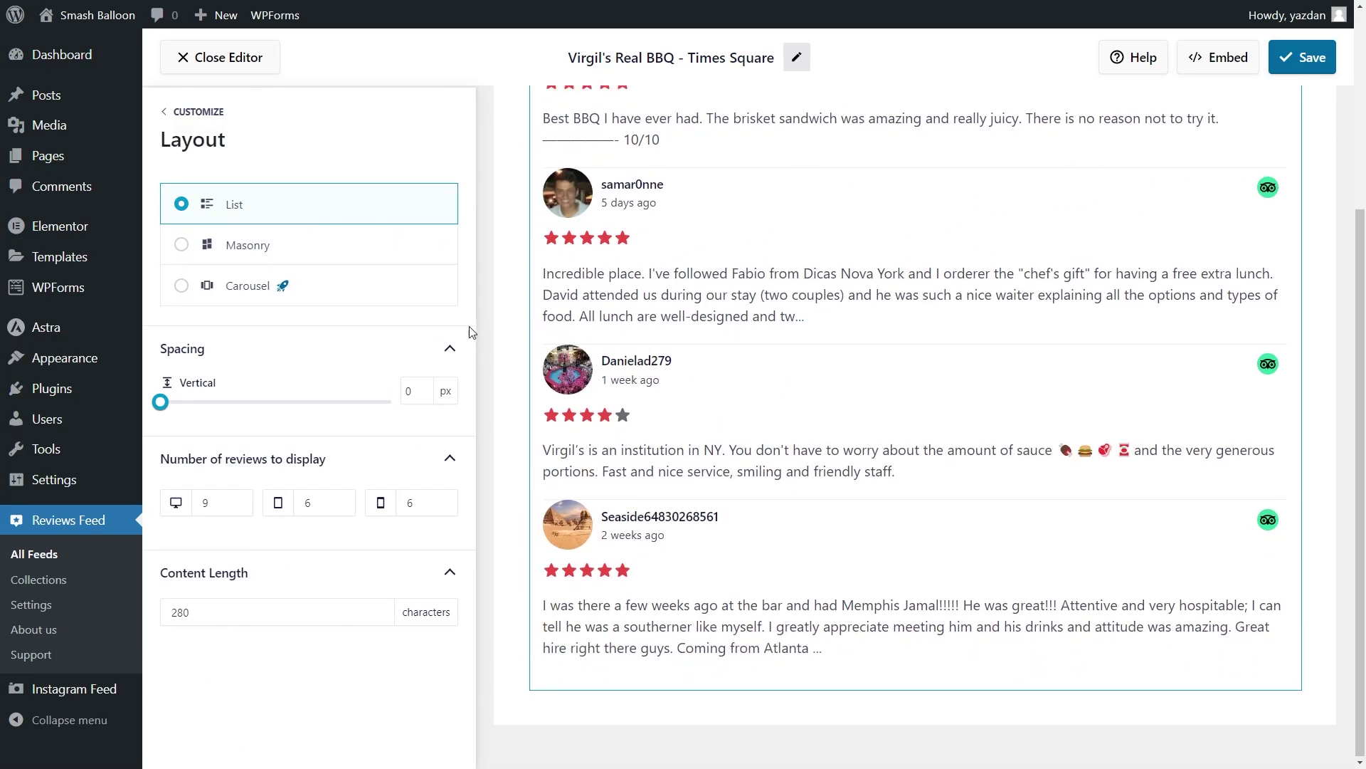
{"action": "left_click", "coordinate": [391, 286]}
Step: Try displaying 3 reviews on desktop, and set the desktop number of reviews back to 9
{"action": "scroll", "coordinate": [346, 491], "scroll_direction": "down", "scroll_amount": 2}
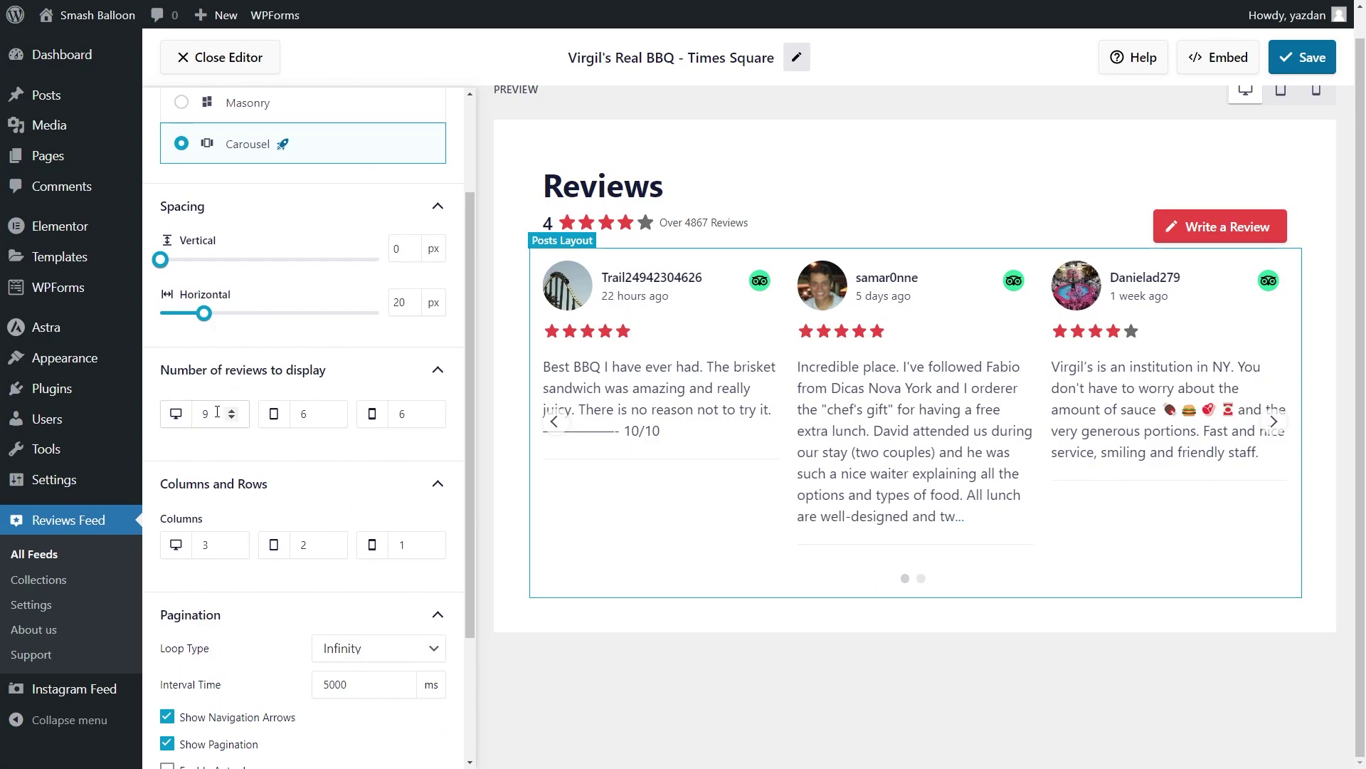
{"action": "double_click", "coordinate": [194, 417]}
{"action": "type", "text": "3"}
{"action": "left_click", "coordinate": [225, 443]}
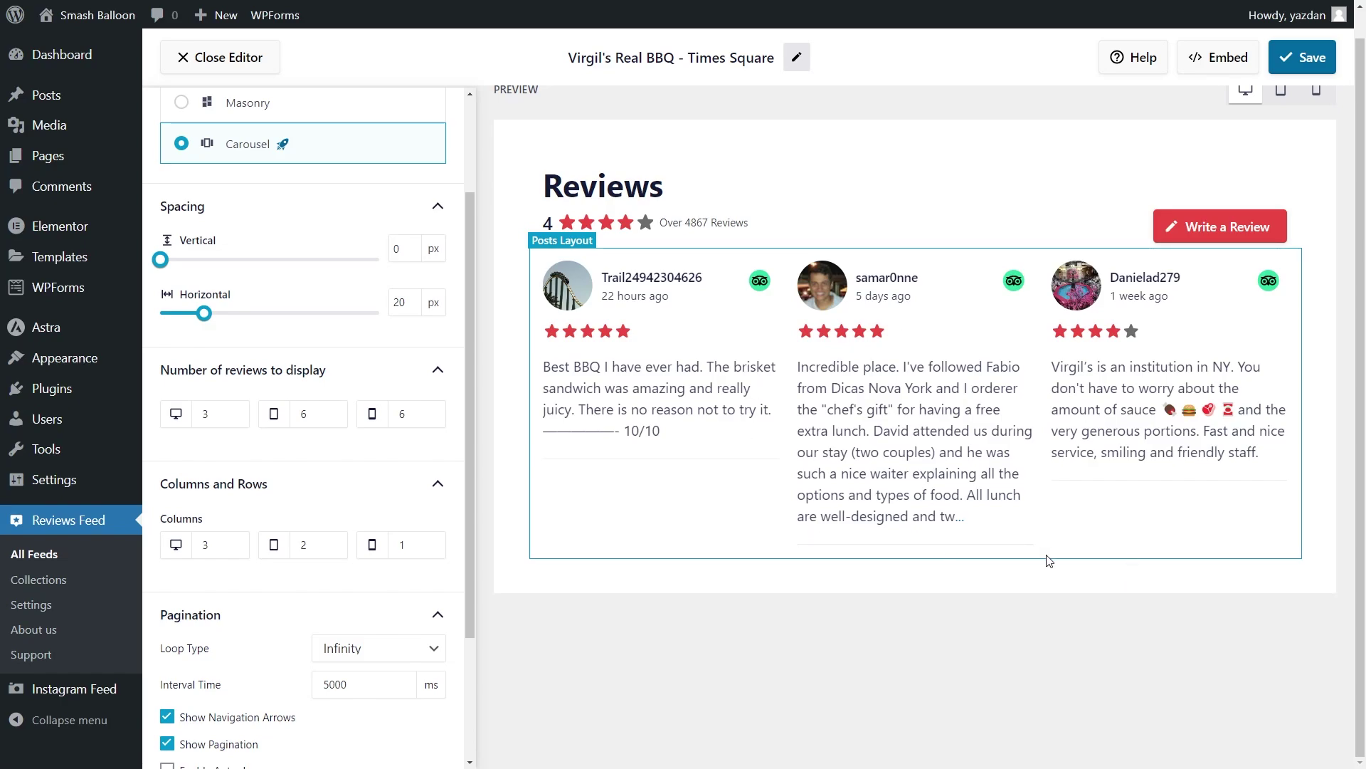
{"action": "double_click", "coordinate": [220, 420]}
{"action": "type", "text": "9"}
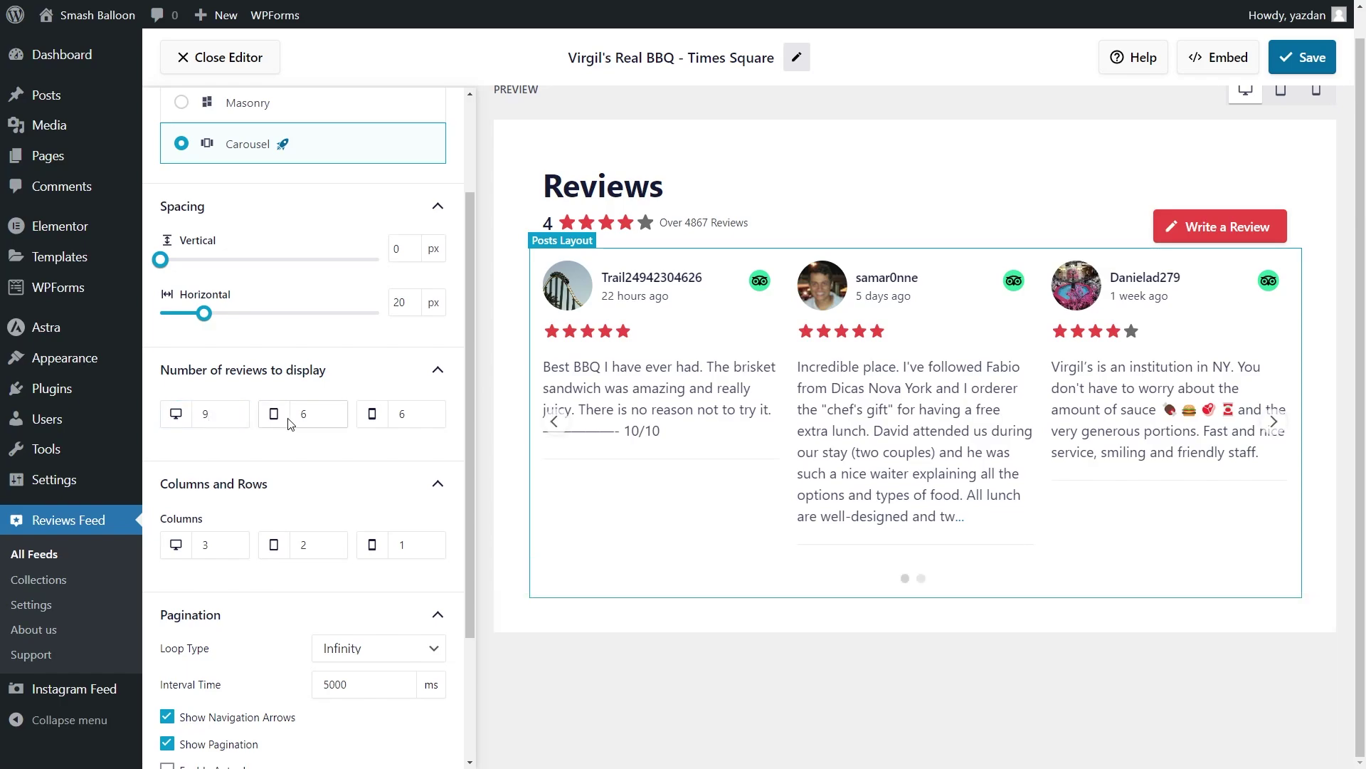
Step: Set the number of carousel columns on desktop to 2
{"action": "scroll", "coordinate": [317, 466], "scroll_direction": "down", "scroll_amount": 1}
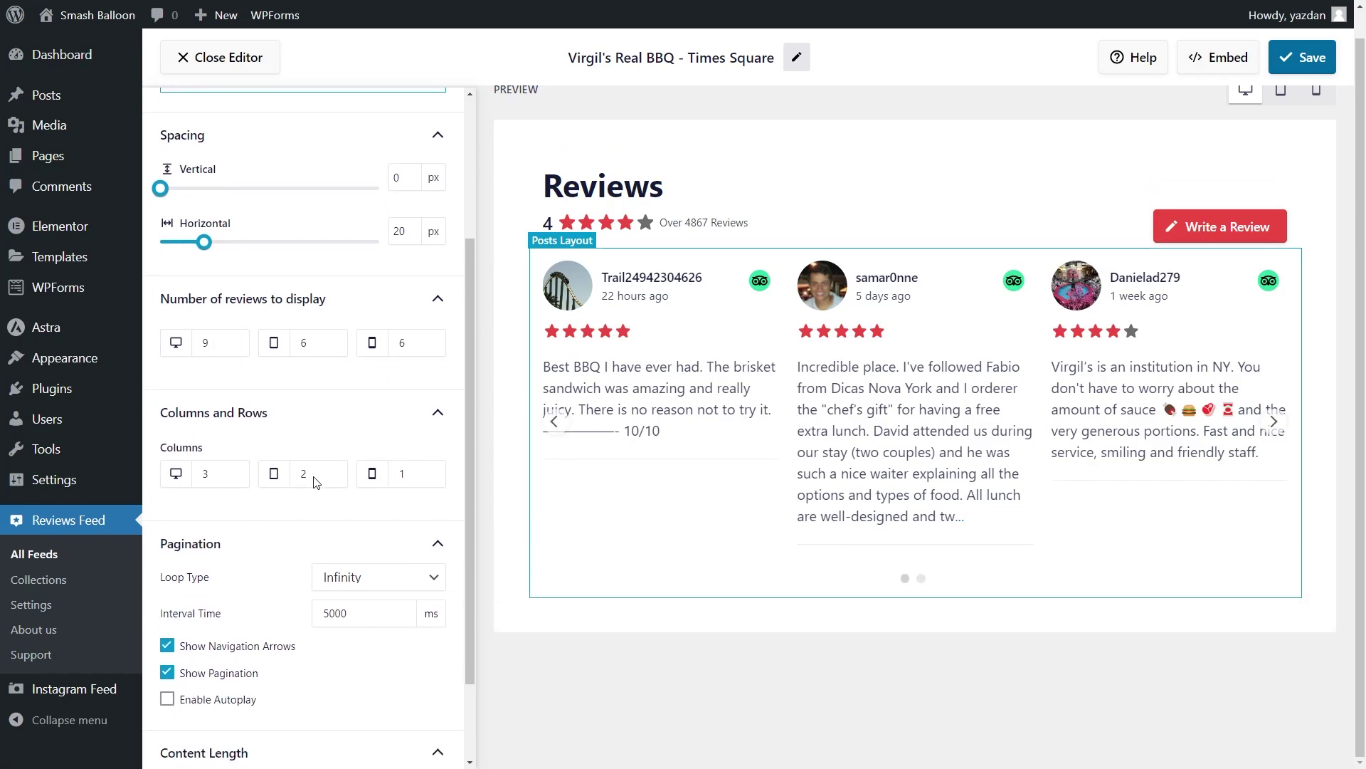
{"action": "left_click", "coordinate": [231, 477]}
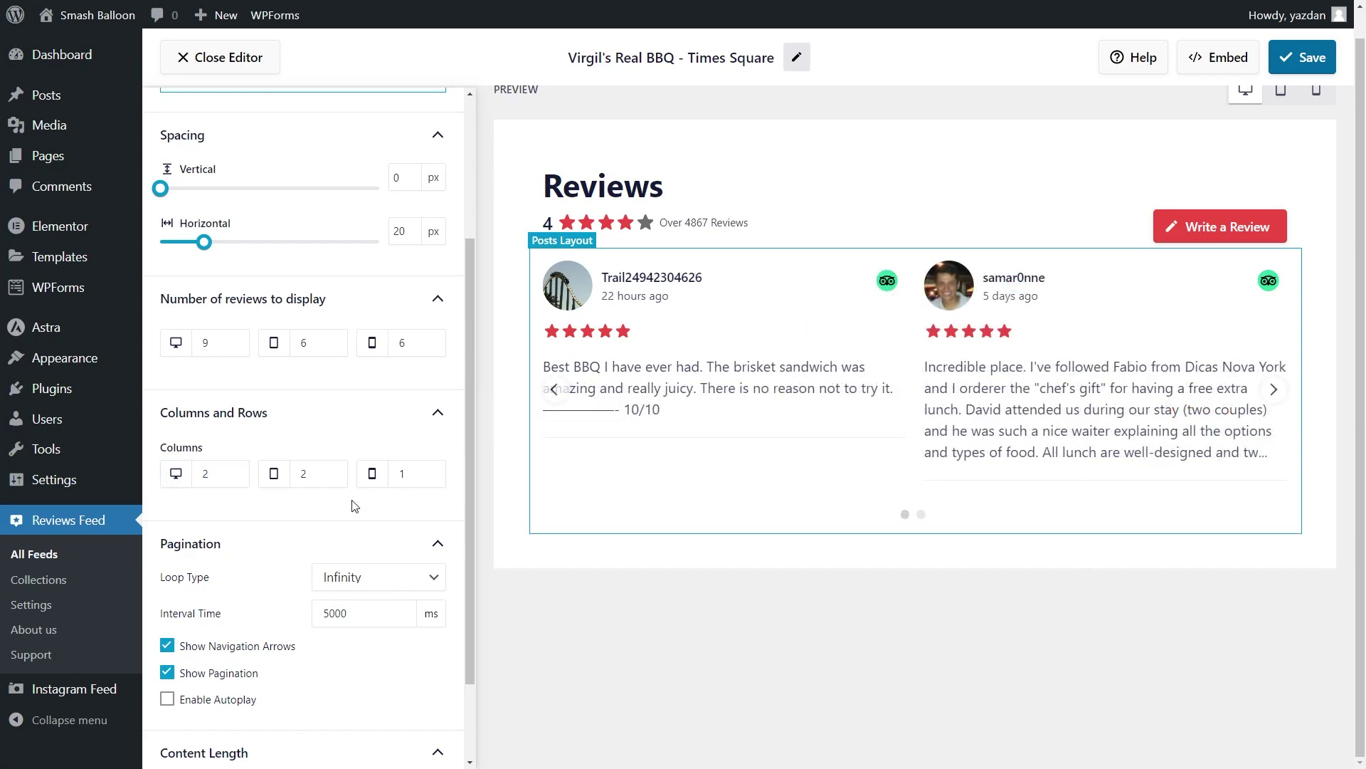
Step: Test the carousel's navigation arrows and pagination dots in the two-column preview
{"action": "scroll", "coordinate": [350, 506], "scroll_direction": "down", "scroll_amount": 2}
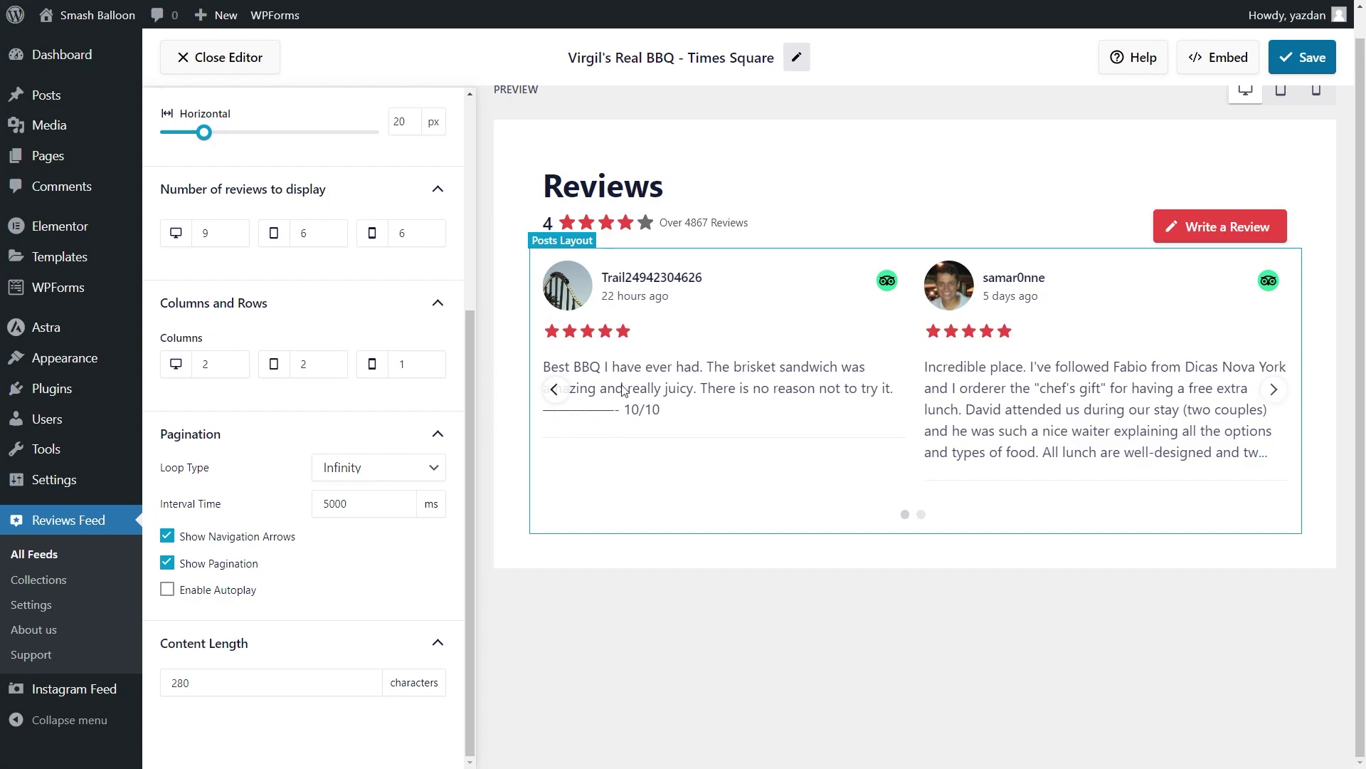
{"action": "left_click", "coordinate": [1274, 390]}
{"action": "left_click", "coordinate": [922, 518]}
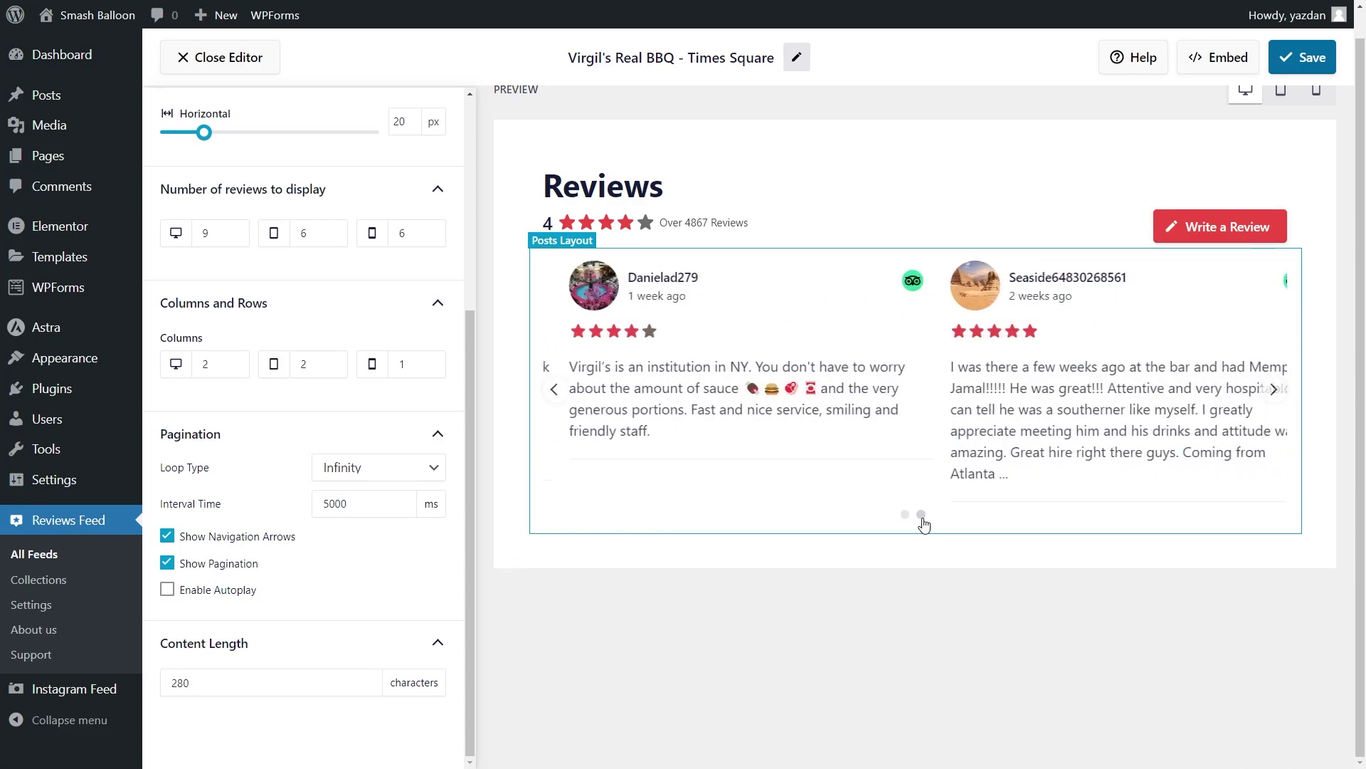
{"action": "left_click", "coordinate": [905, 514]}
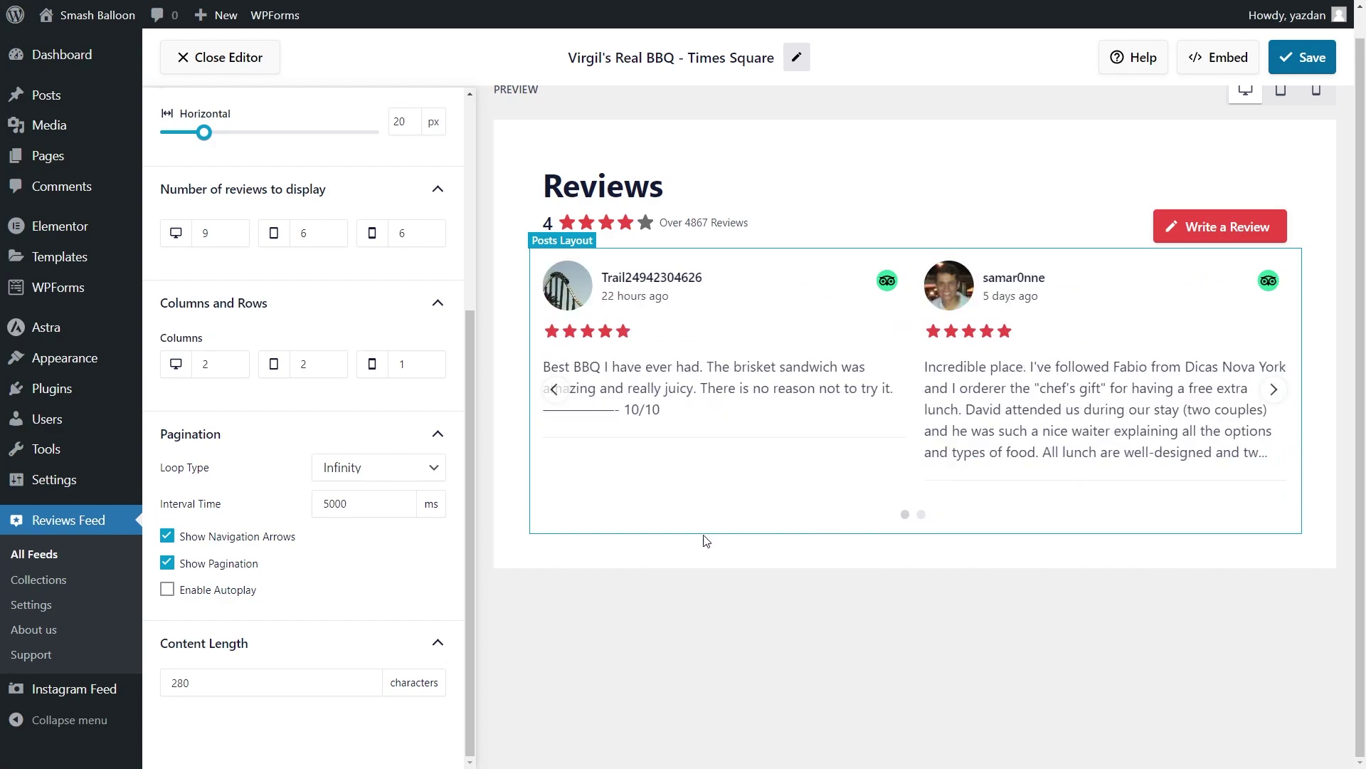
Step: Try hiding the carousel's navigation arrows and pagination and enabling autoplay, restoring each option to its original setting
{"action": "left_click", "coordinate": [168, 563]}
{"action": "left_click", "coordinate": [168, 536]}
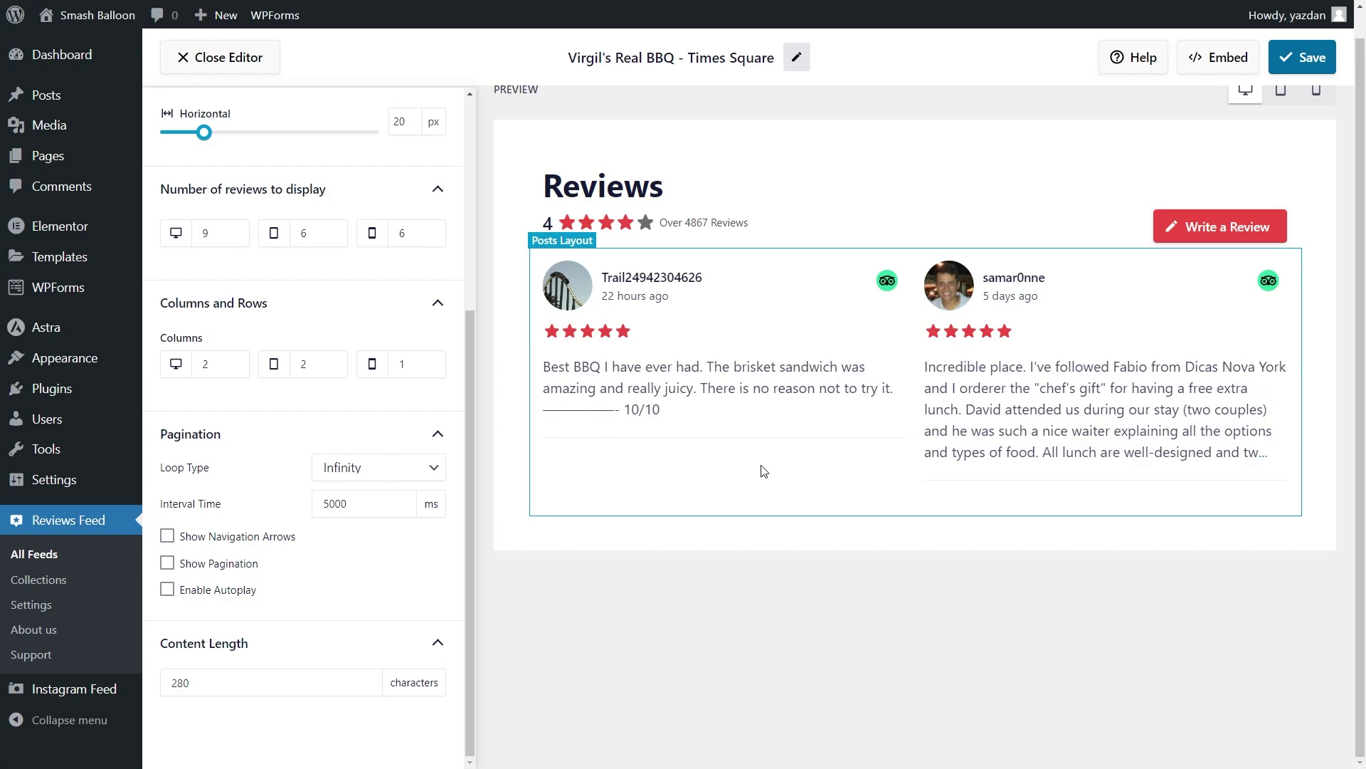
{"action": "left_click", "coordinate": [166, 536]}
{"action": "left_click", "coordinate": [167, 562]}
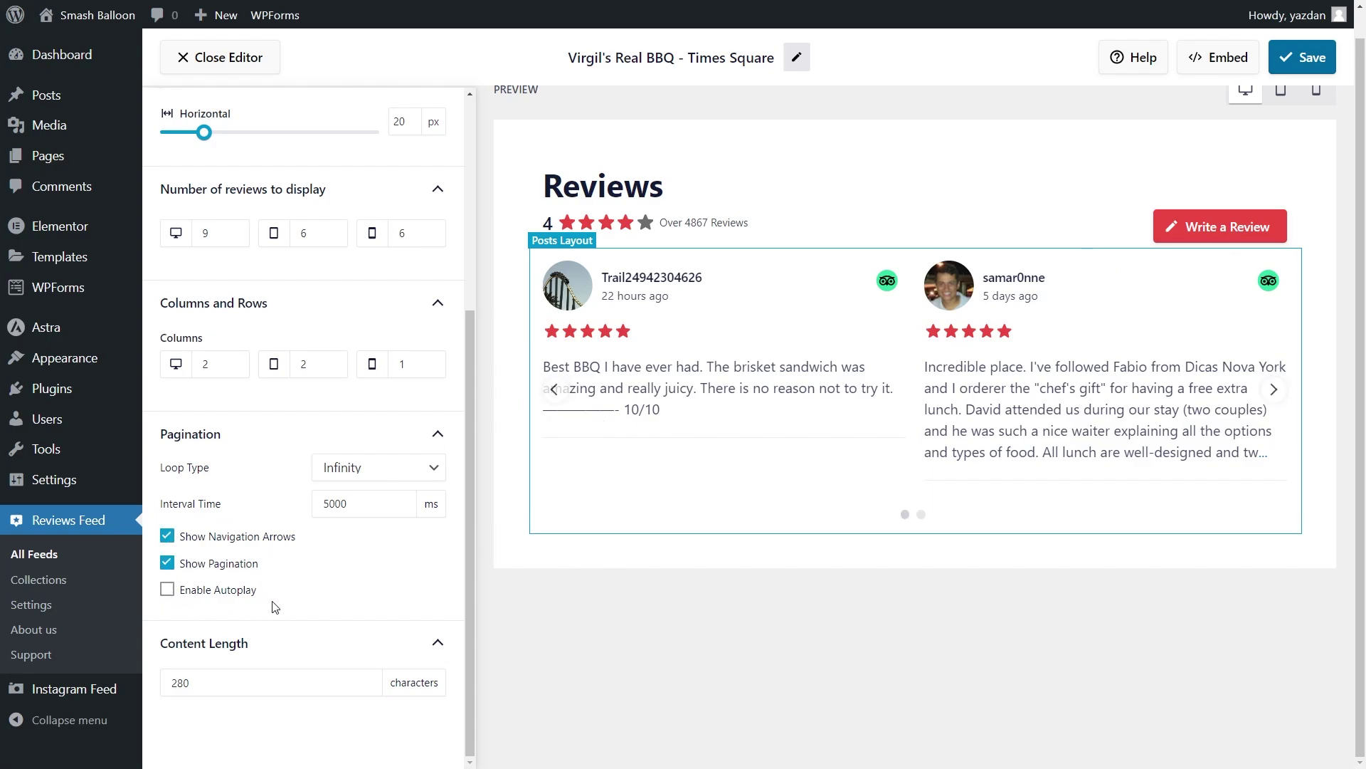
{"action": "left_click", "coordinate": [167, 590]}
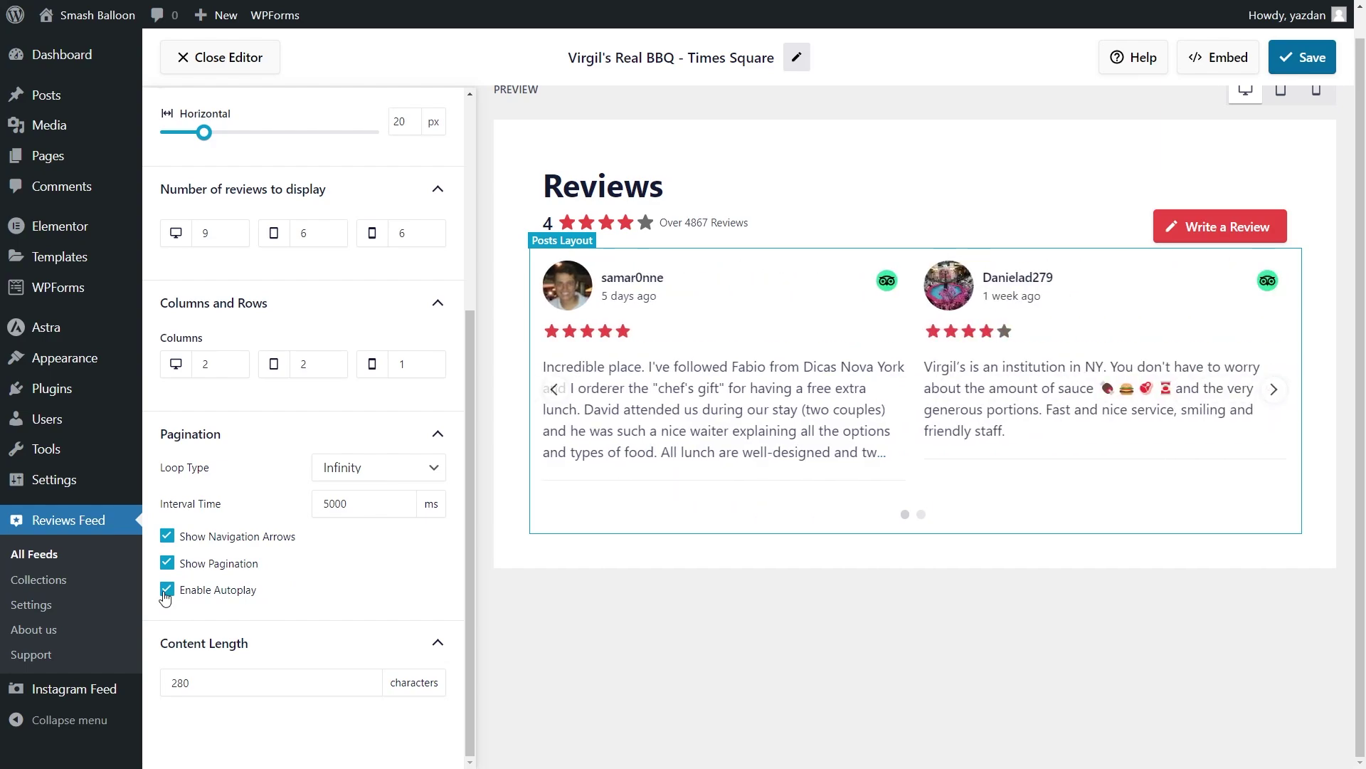
{"action": "left_click", "coordinate": [167, 592]}
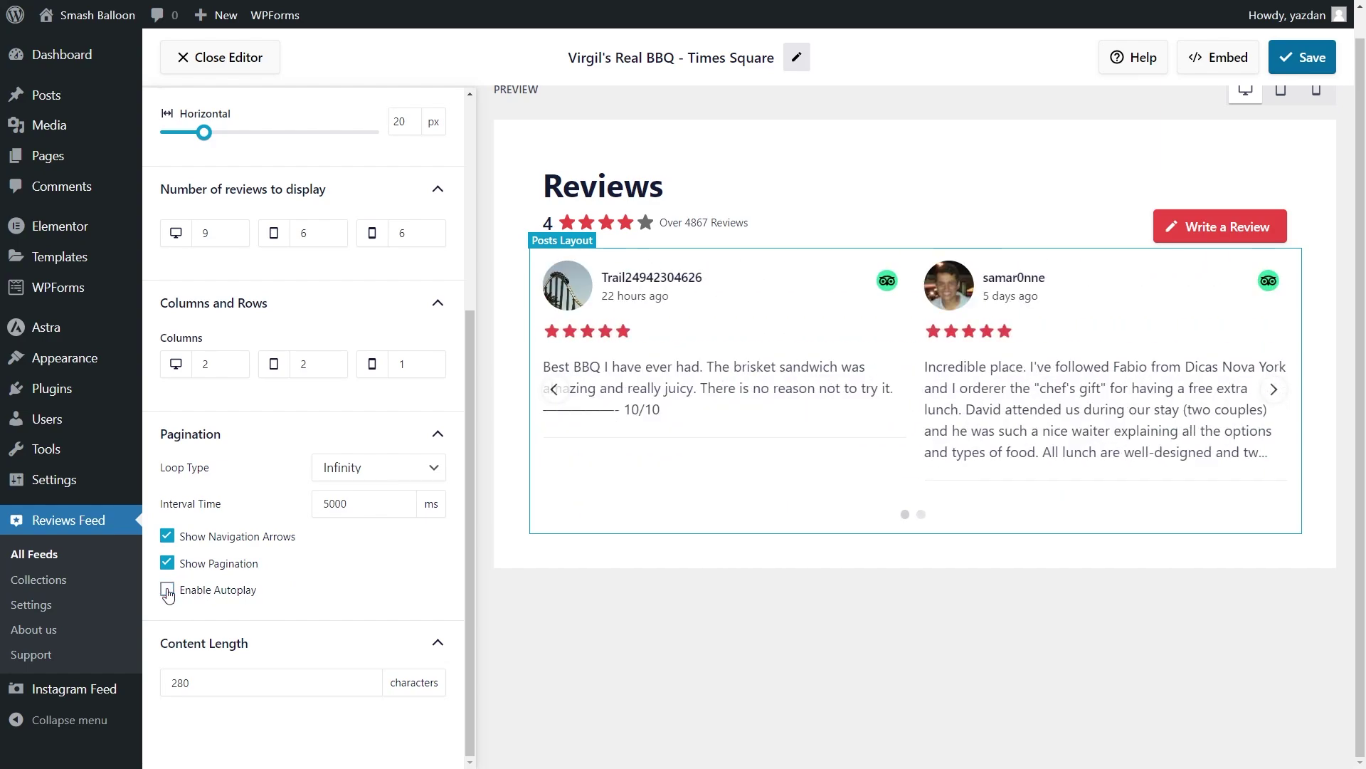
Step: Save the feed's carousel layout settings
{"action": "scroll", "coordinate": [363, 585], "scroll_direction": "up", "scroll_amount": 5}
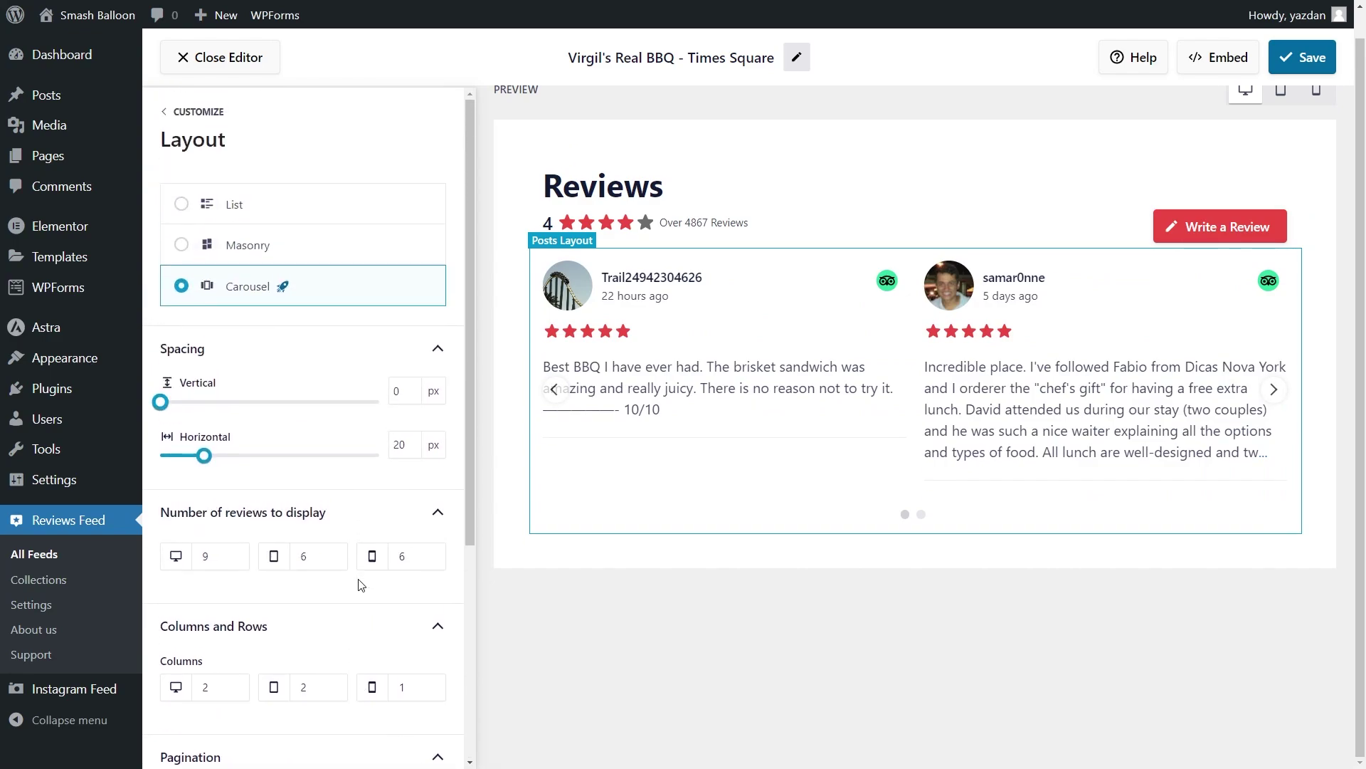
{"action": "left_click", "coordinate": [1300, 72]}
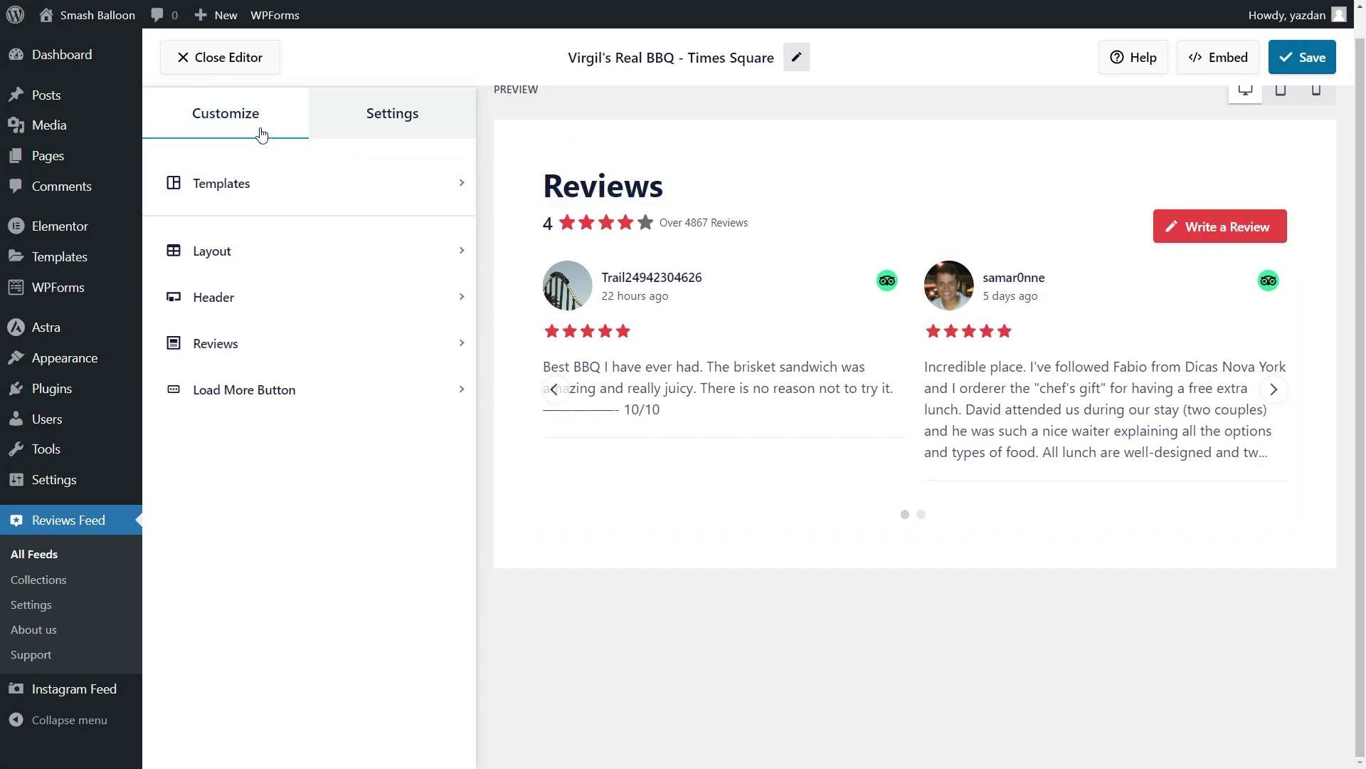
Step: Try hiding the header's button, heading, average review rating and the whole header, turn everything back on, and save the feed
{"action": "left_click", "coordinate": [262, 294]}
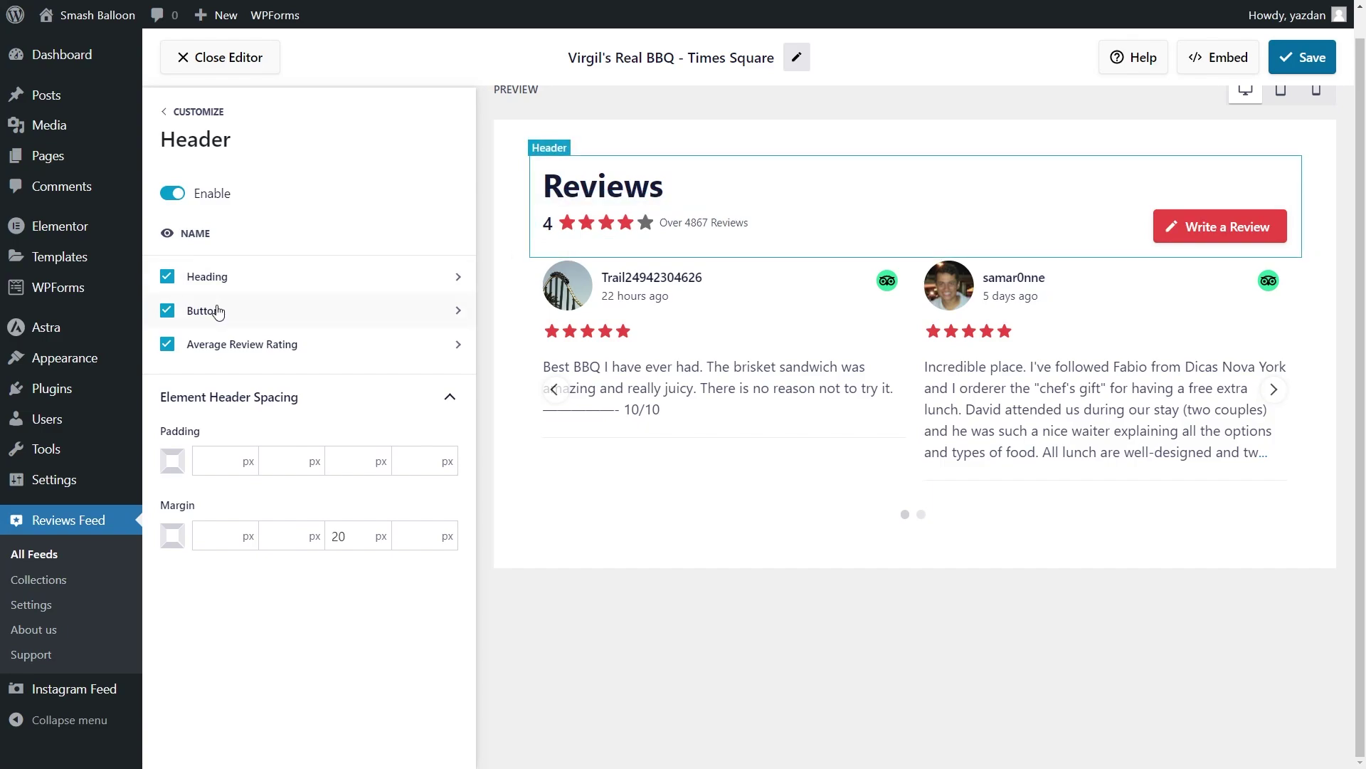
{"action": "left_click", "coordinate": [173, 313]}
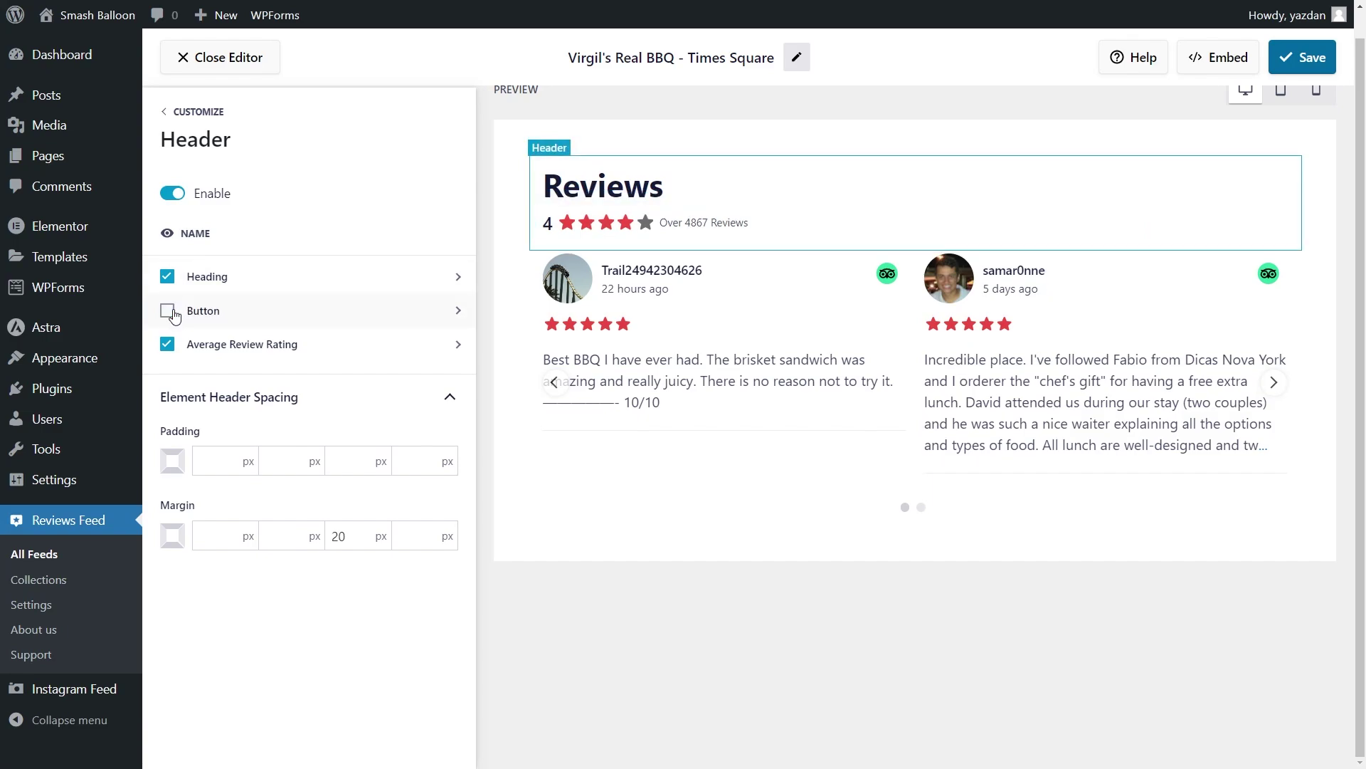
{"action": "left_click", "coordinate": [170, 314]}
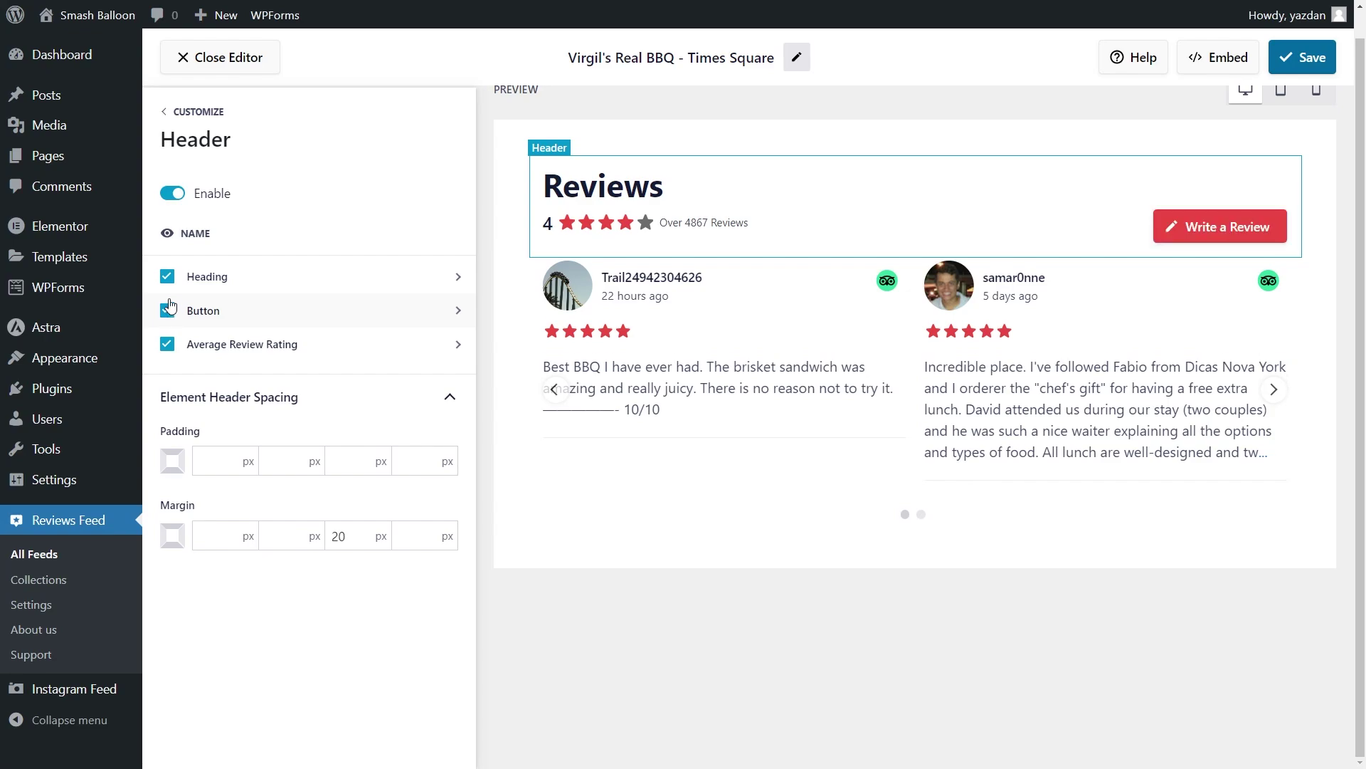
{"action": "left_click", "coordinate": [169, 277]}
{"action": "left_click", "coordinate": [170, 278]}
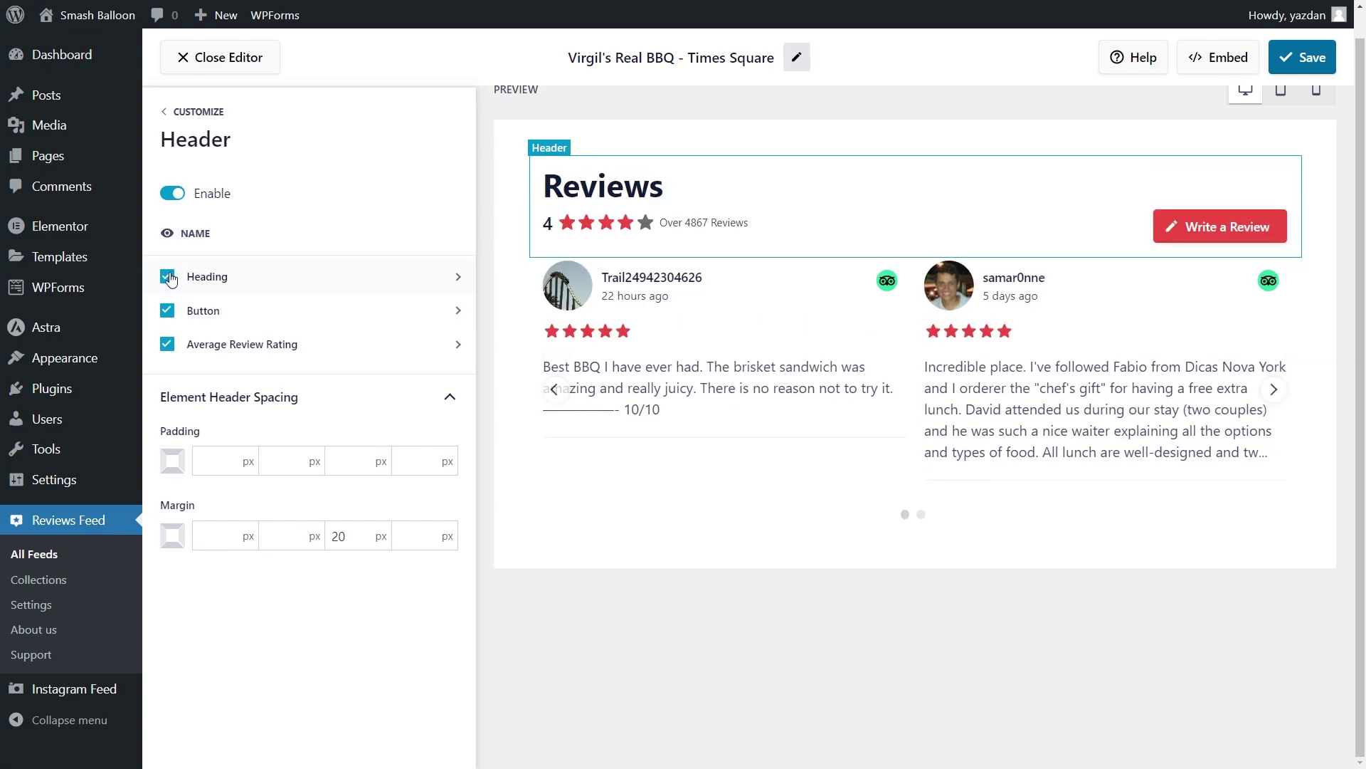
{"action": "left_click", "coordinate": [167, 350]}
{"action": "left_click", "coordinate": [167, 352]}
{"action": "left_click", "coordinate": [166, 198]}
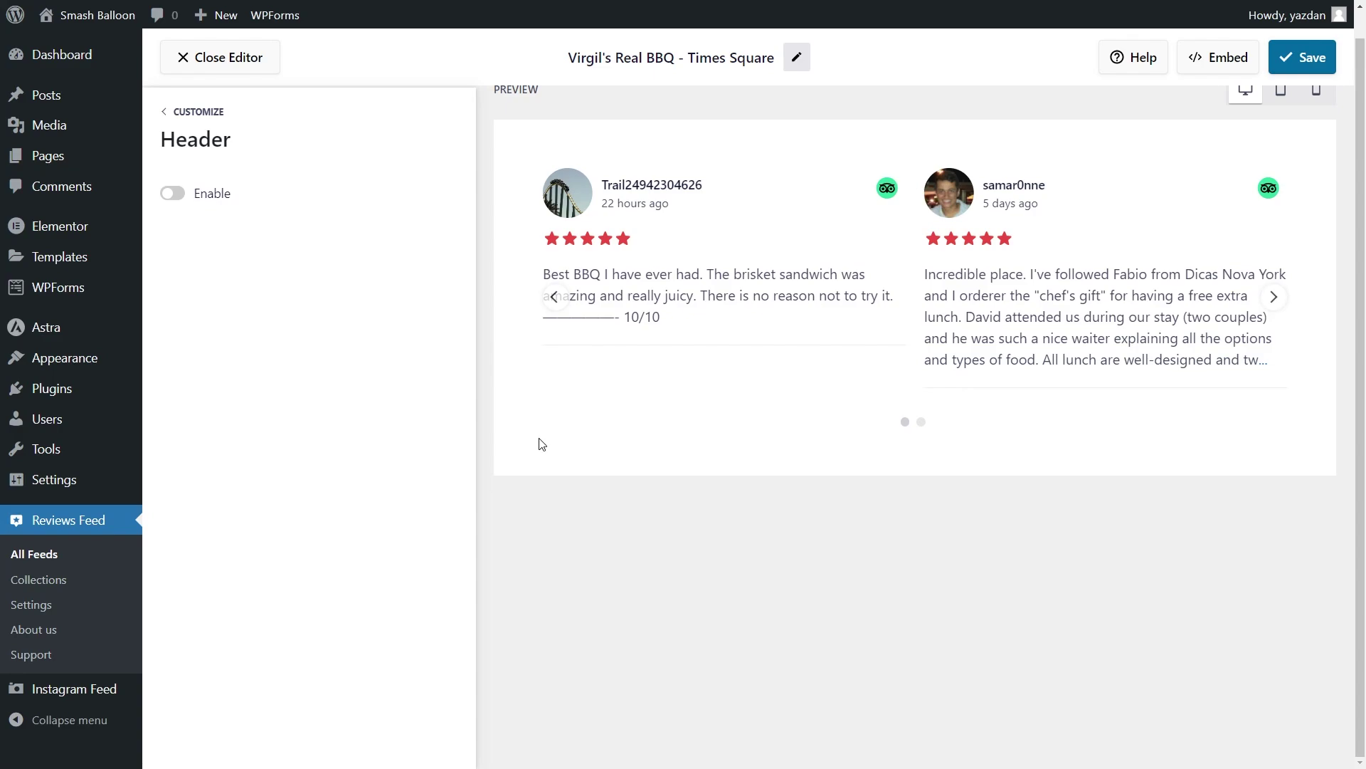
{"action": "left_click", "coordinate": [173, 195]}
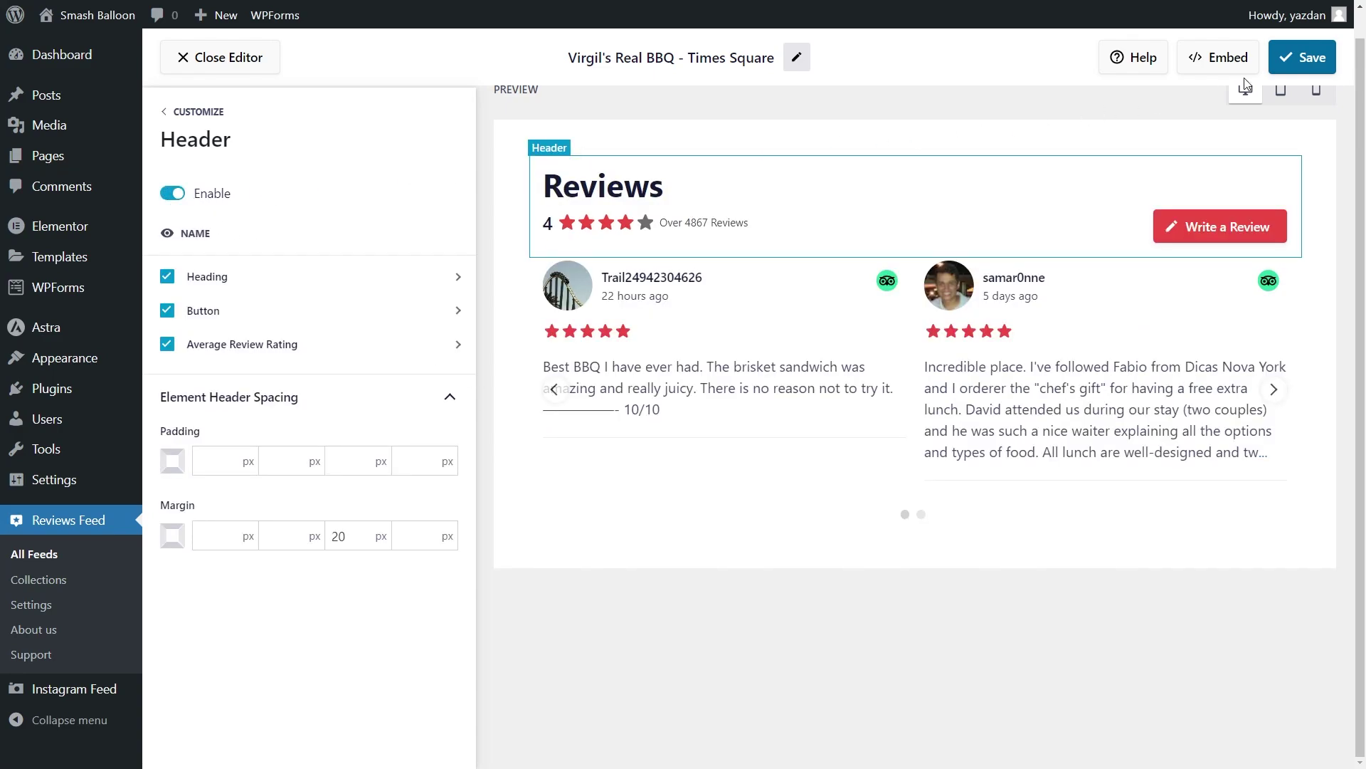
{"action": "left_click", "coordinate": [1296, 62]}
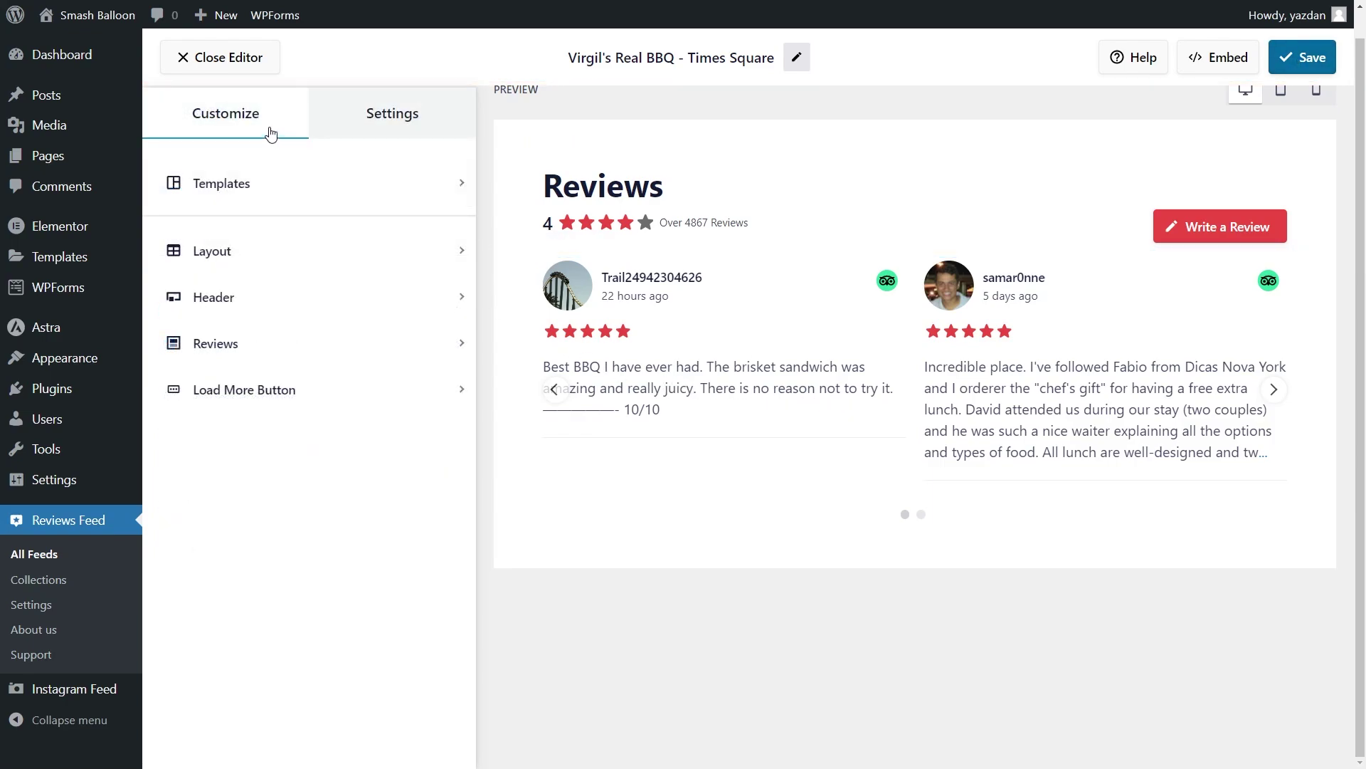
Step: Try hiding the Rating element of the individual reviews, show it again, and move it back between Author and Date and Review Paragraph
{"action": "left_click", "coordinate": [259, 344]}
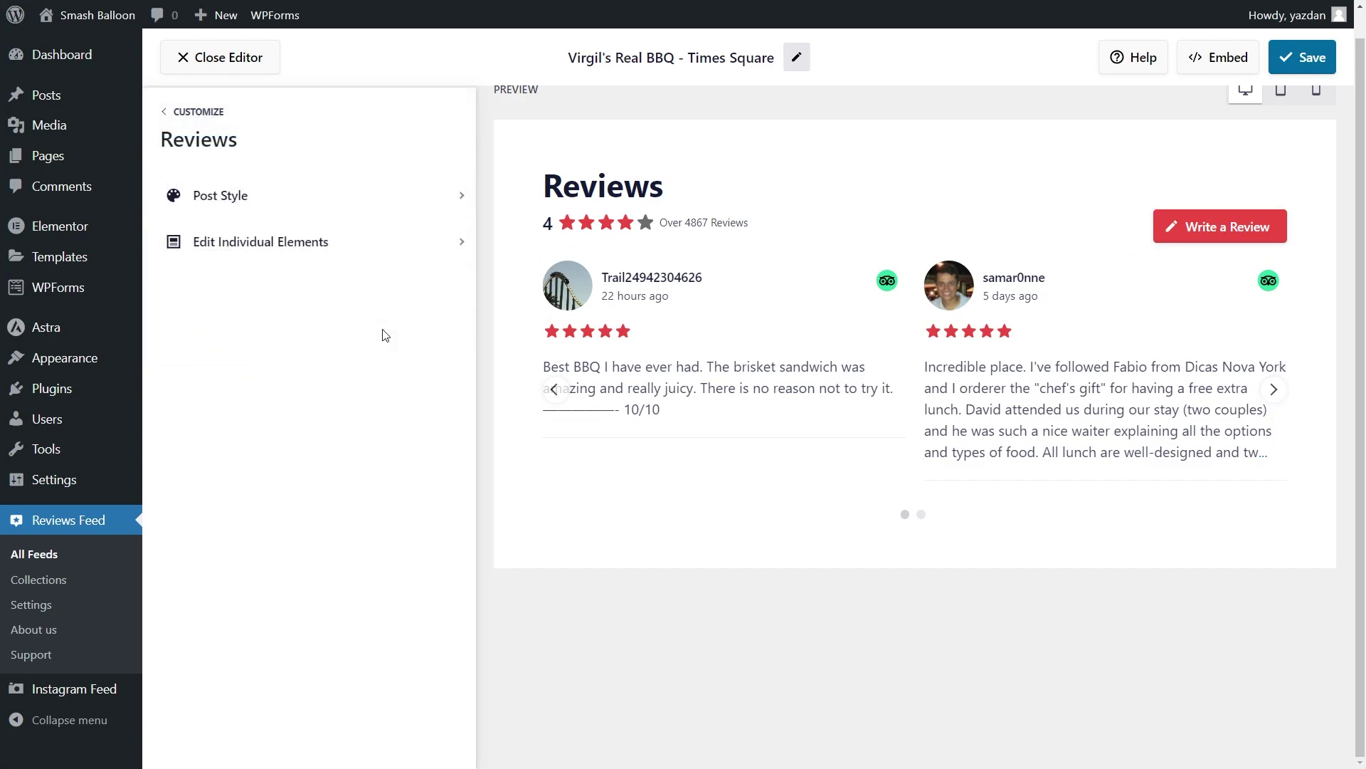
{"action": "left_click", "coordinate": [281, 244]}
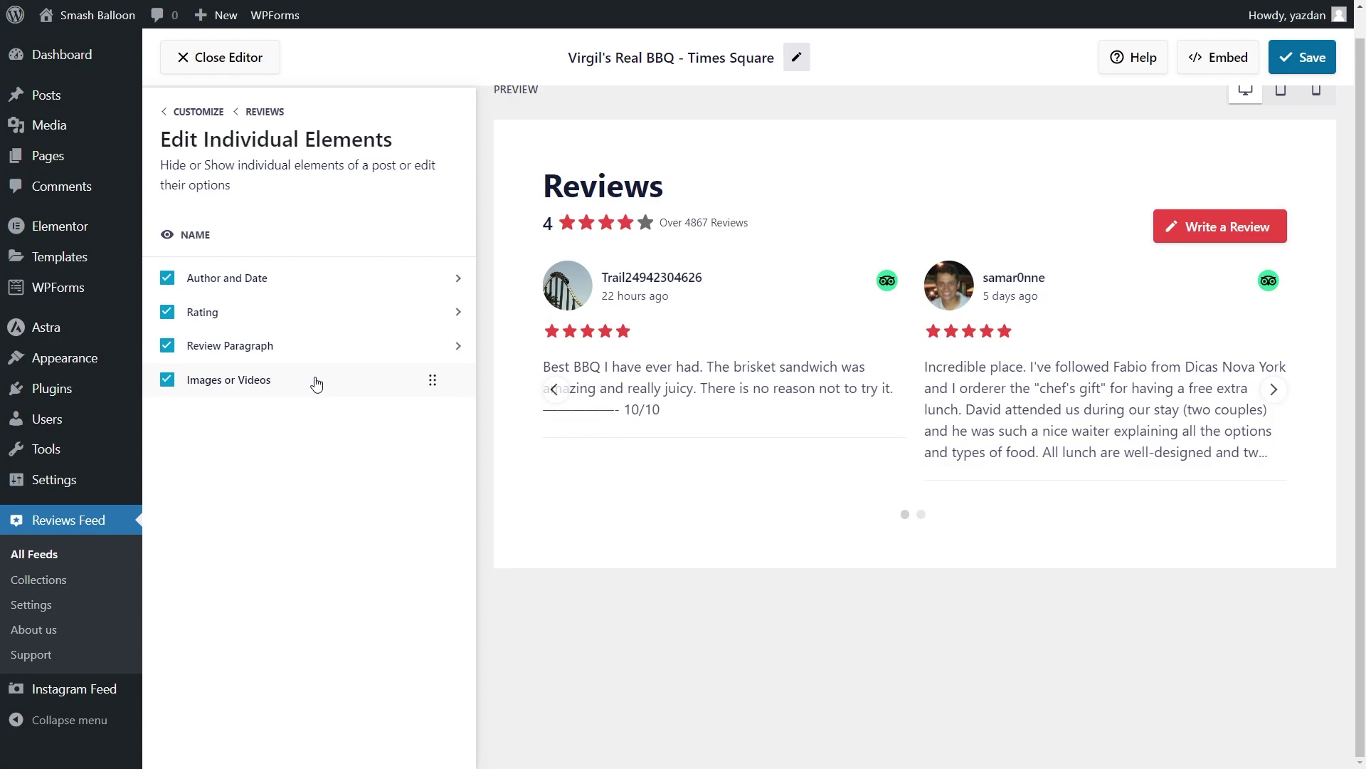
{"action": "left_click", "coordinate": [170, 315]}
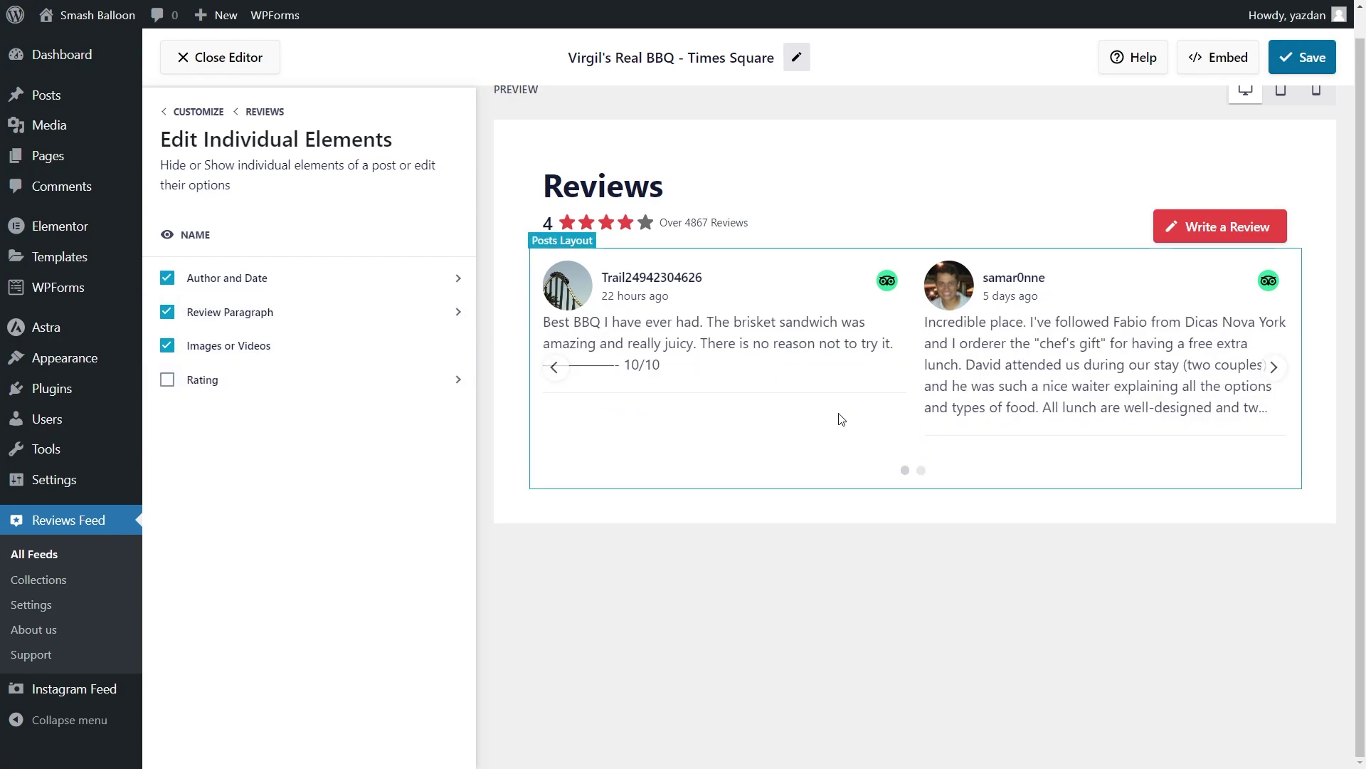
{"action": "left_click", "coordinate": [167, 379]}
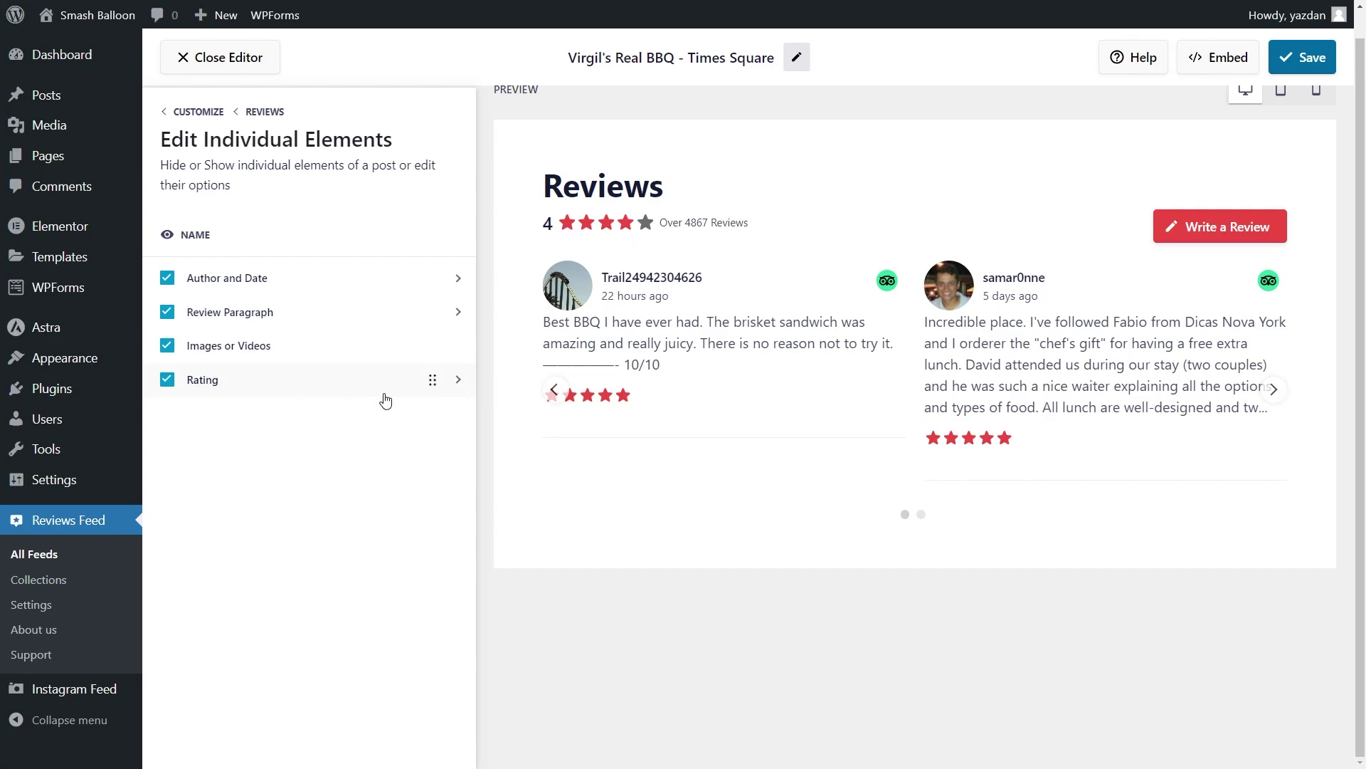
{"action": "left_click_drag", "start_coordinate": [432, 380], "coordinate": [427, 308]}
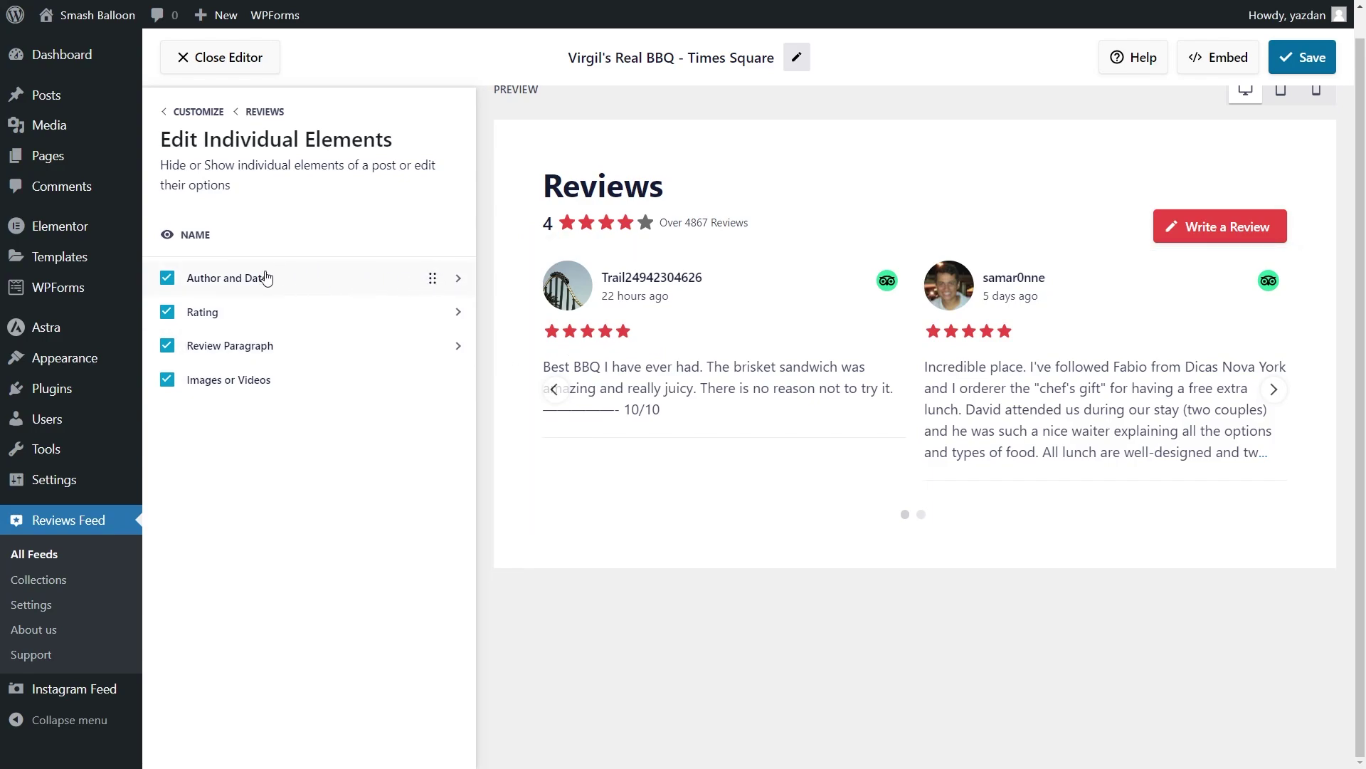
Step: Try placing Author and Date below the other review elements, return it to first position, and save the feed
{"action": "left_click_drag", "start_coordinate": [435, 281], "coordinate": [432, 375]}
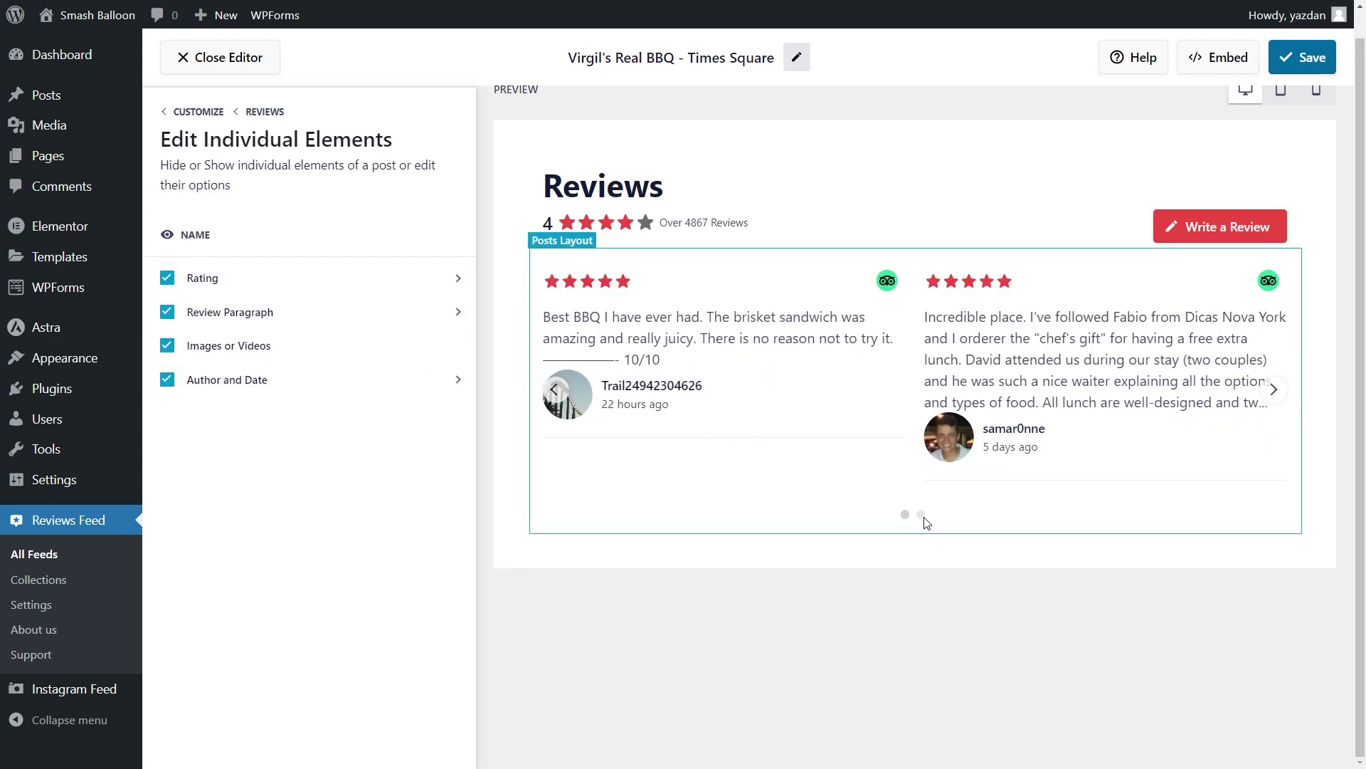
{"action": "left_click_drag", "start_coordinate": [430, 378], "coordinate": [431, 279]}
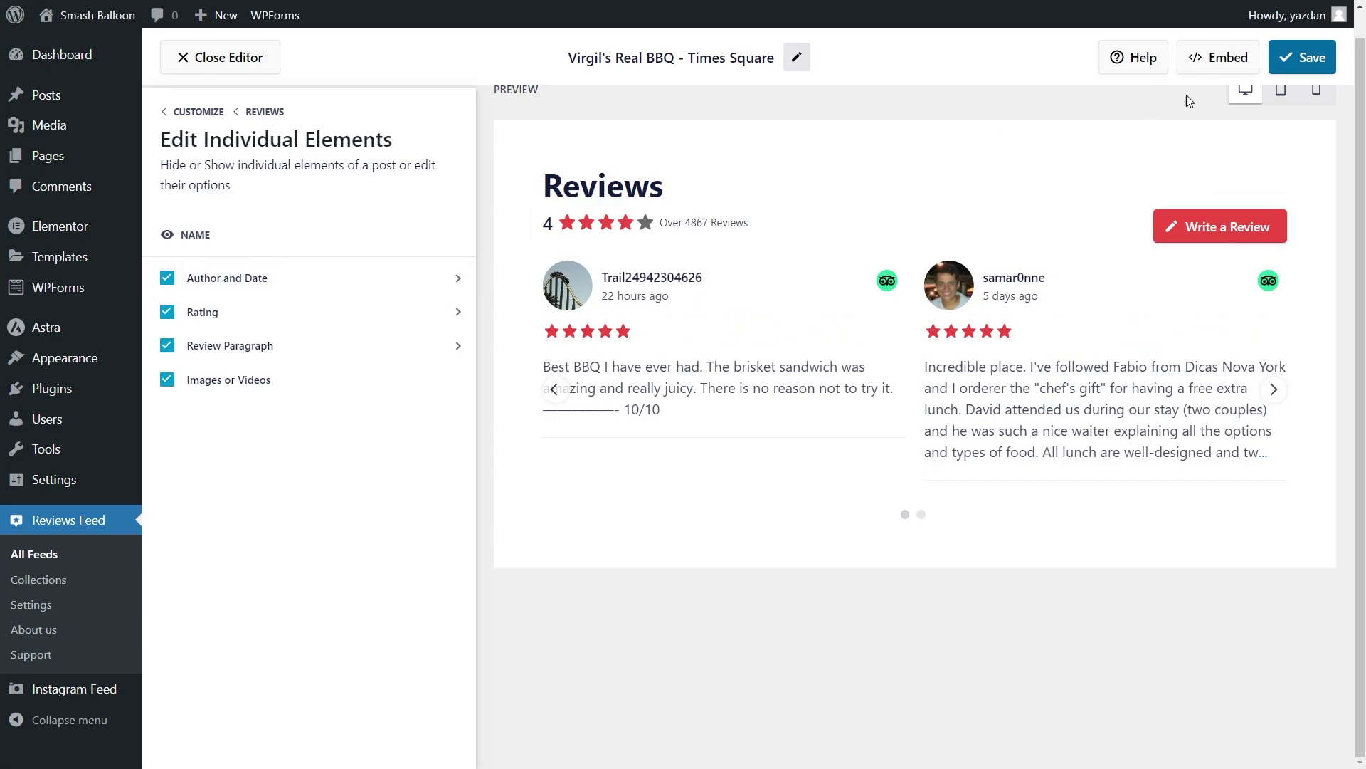
{"action": "left_click", "coordinate": [1308, 58]}
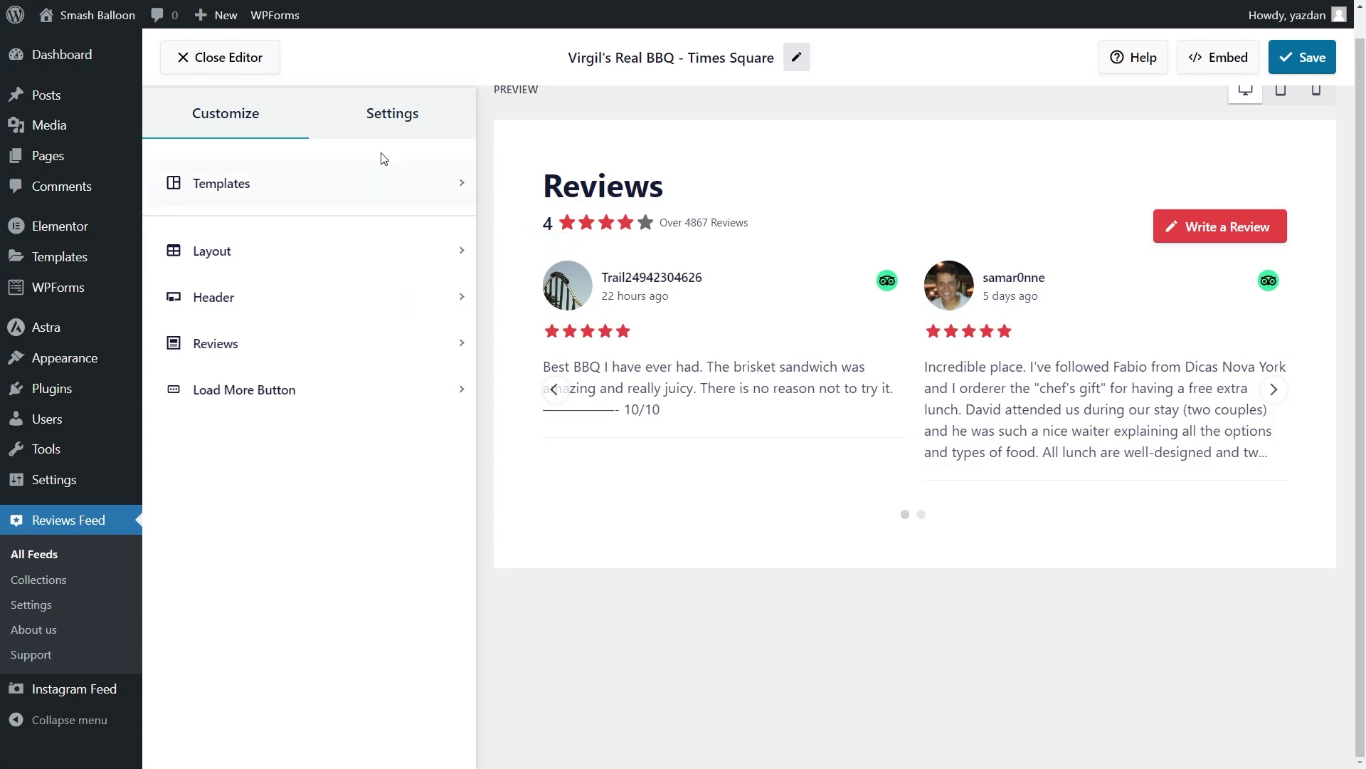
Step: Review the feed's filters by star rating, words and character count, and save the feed
{"action": "left_click", "coordinate": [383, 119]}
{"action": "left_click", "coordinate": [261, 276]}
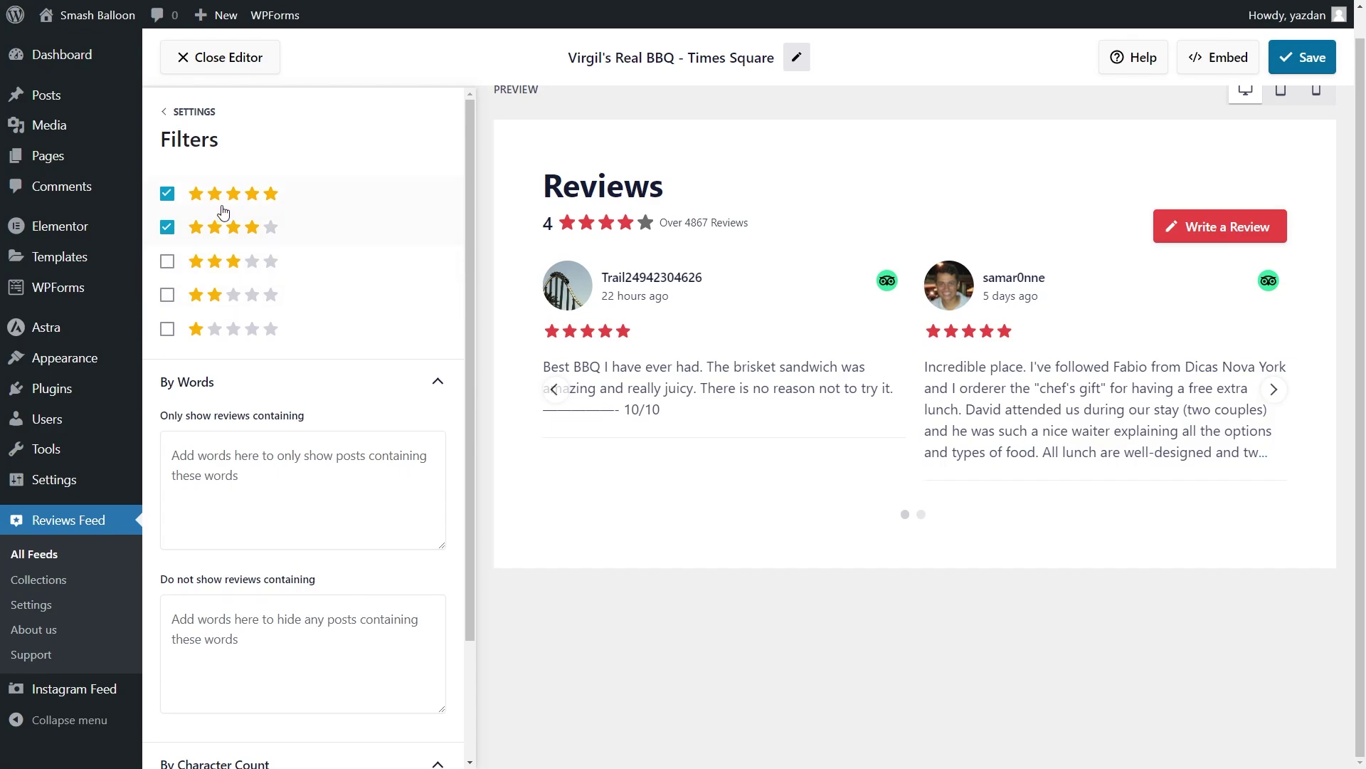
{"action": "scroll", "coordinate": [303, 366], "scroll_direction": "down", "scroll_amount": 2}
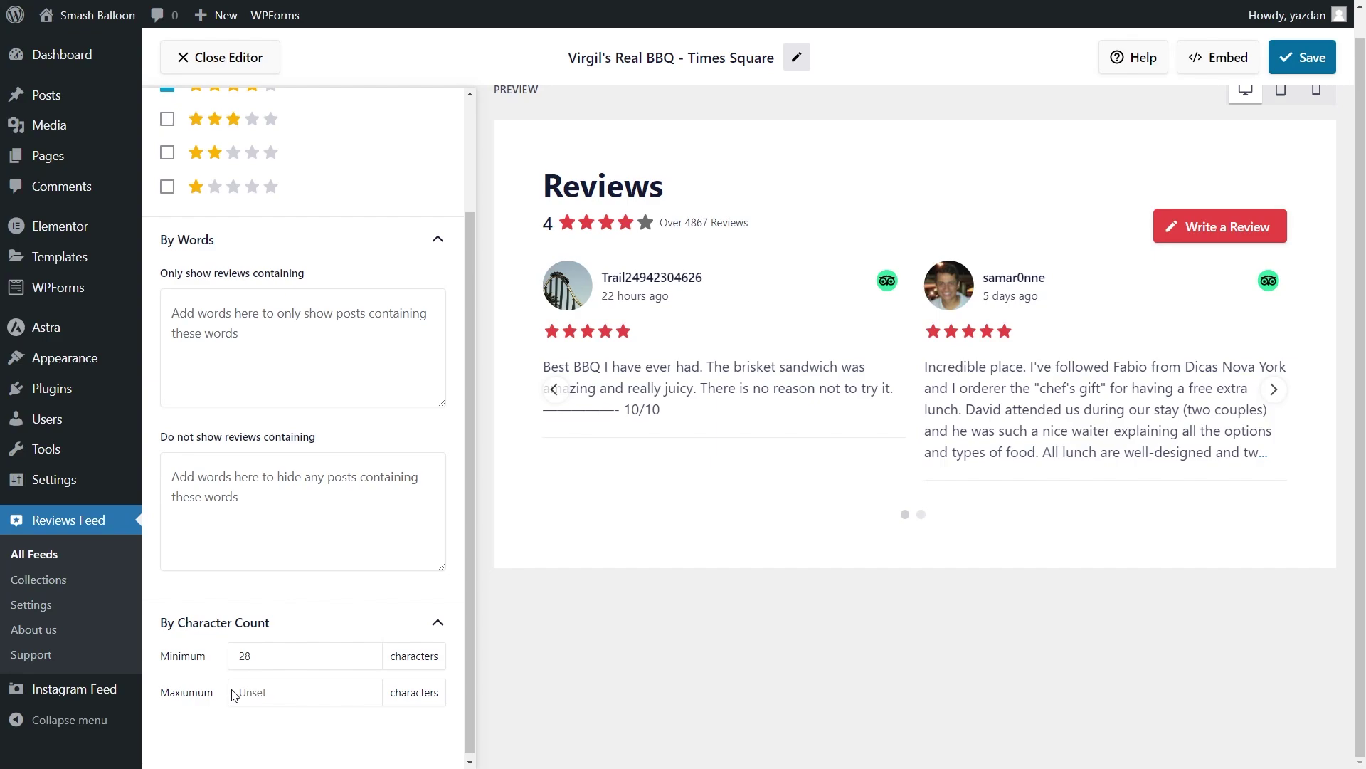
{"action": "left_click", "coordinate": [1305, 62]}
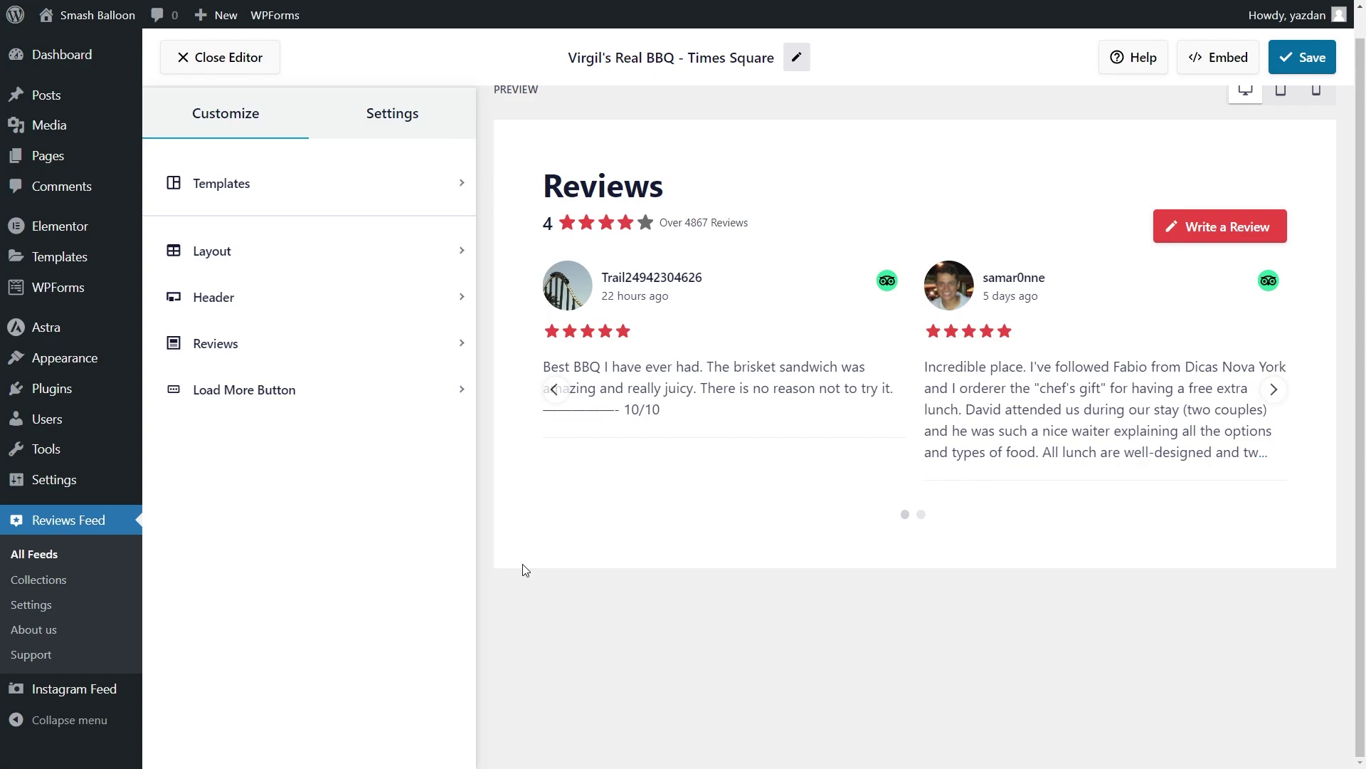
Step: Copy the feed's embed shortcode and choose Home as the page to add the feed to
{"action": "left_click", "coordinate": [1199, 70]}
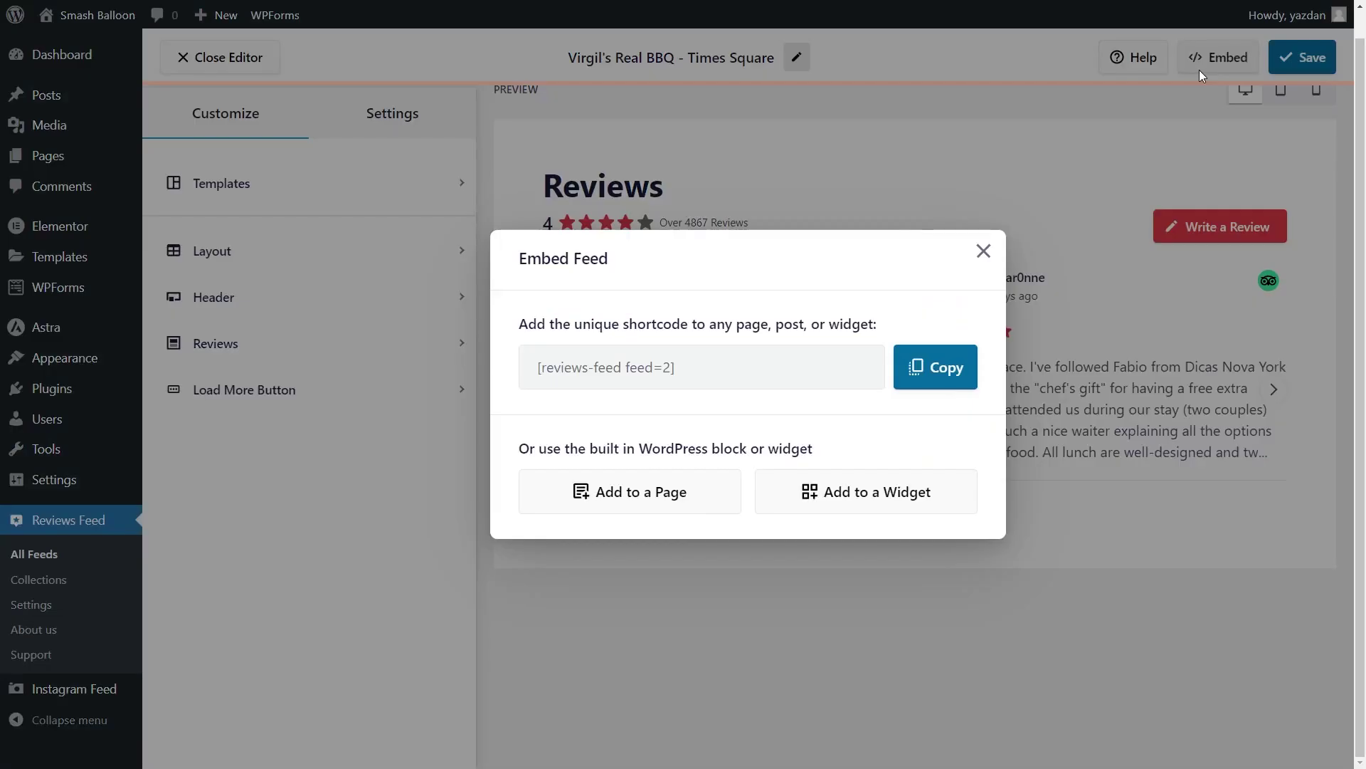
{"action": "left_click", "coordinate": [947, 369]}
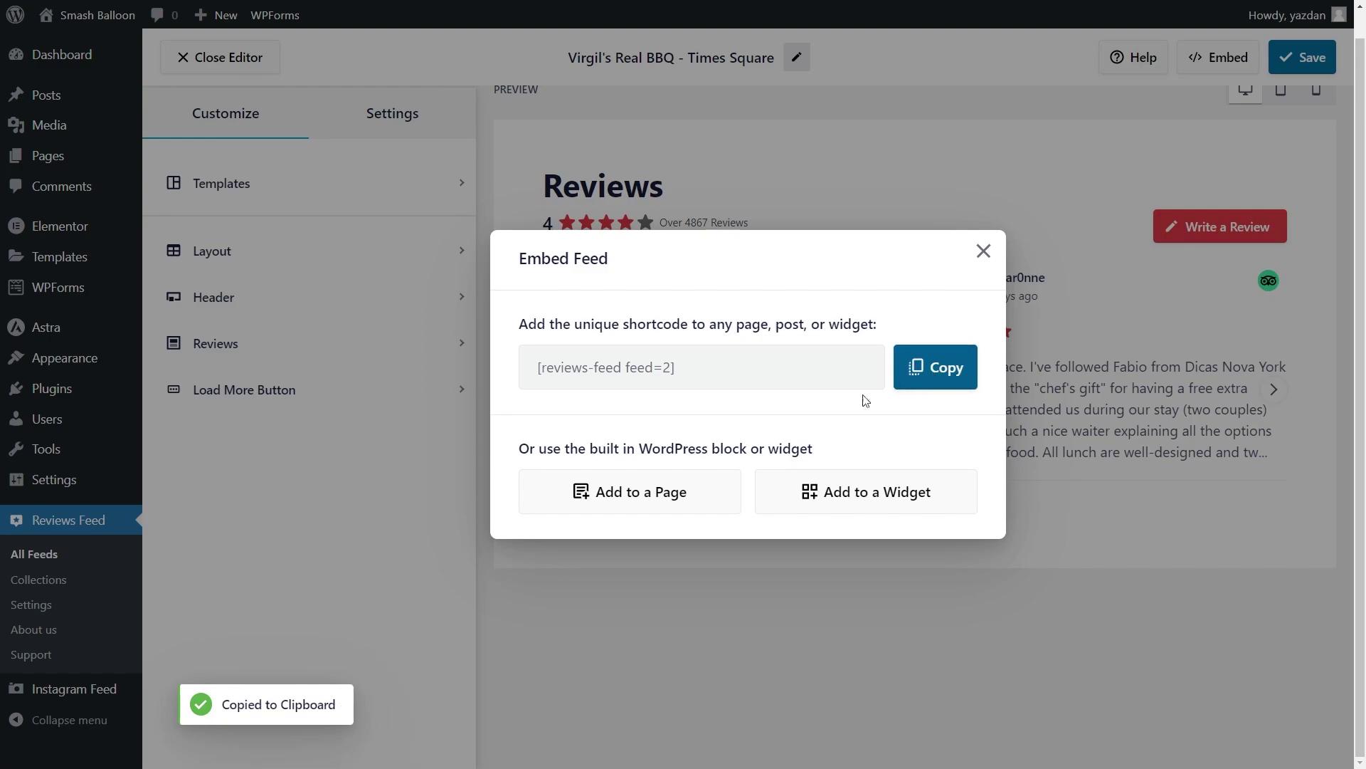
{"action": "left_click", "coordinate": [664, 491]}
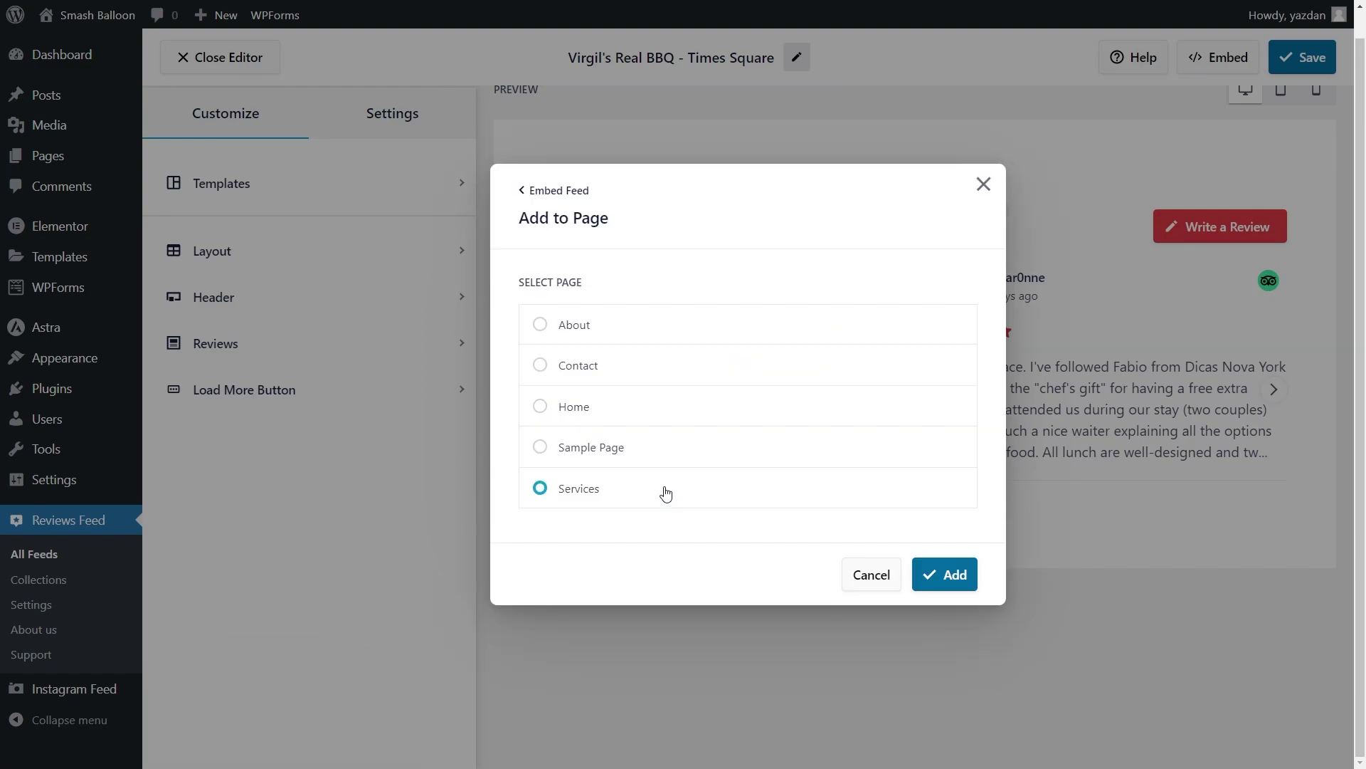
{"action": "left_click", "coordinate": [653, 419]}
{"action": "left_click", "coordinate": [938, 575]}
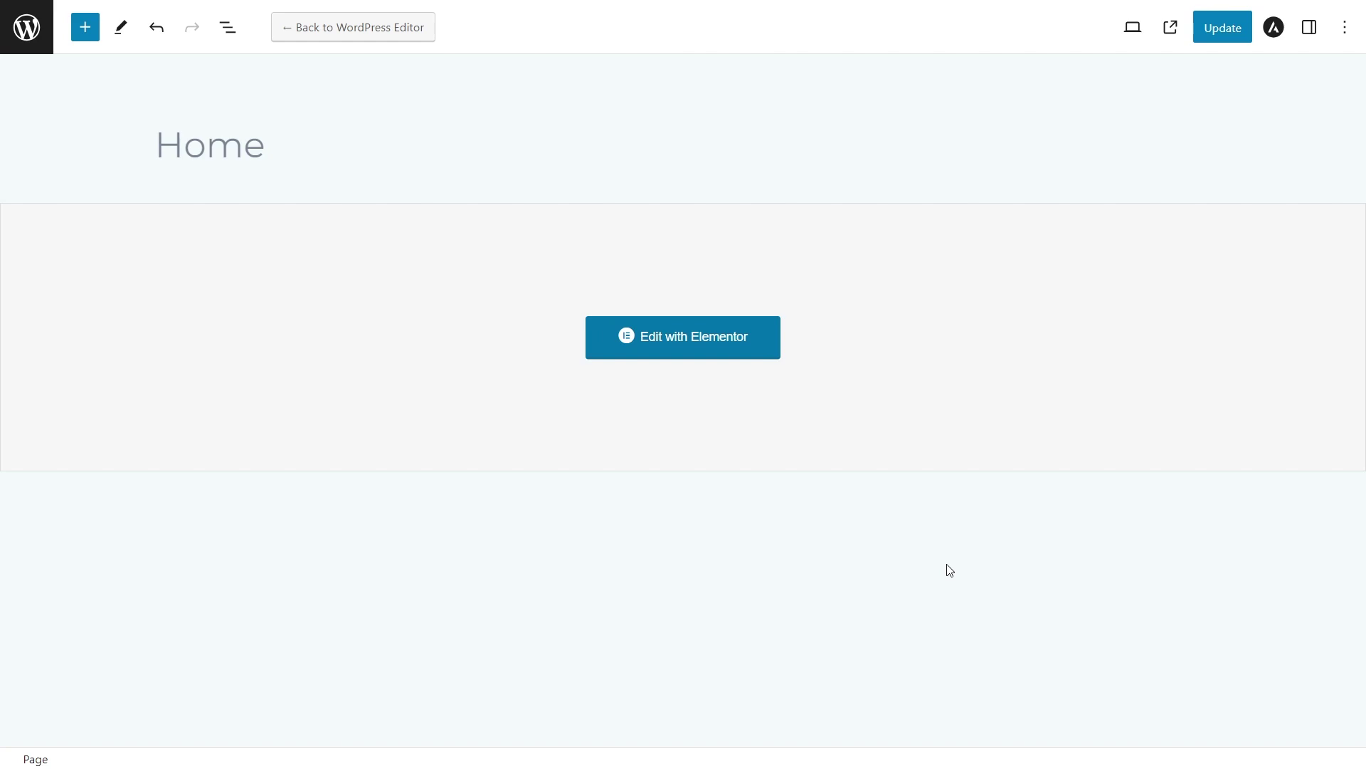
Step: Open the Home page in Elementor and place a Shortcode widget in the empty column of the mountain background section
{"action": "left_click", "coordinate": [707, 348]}
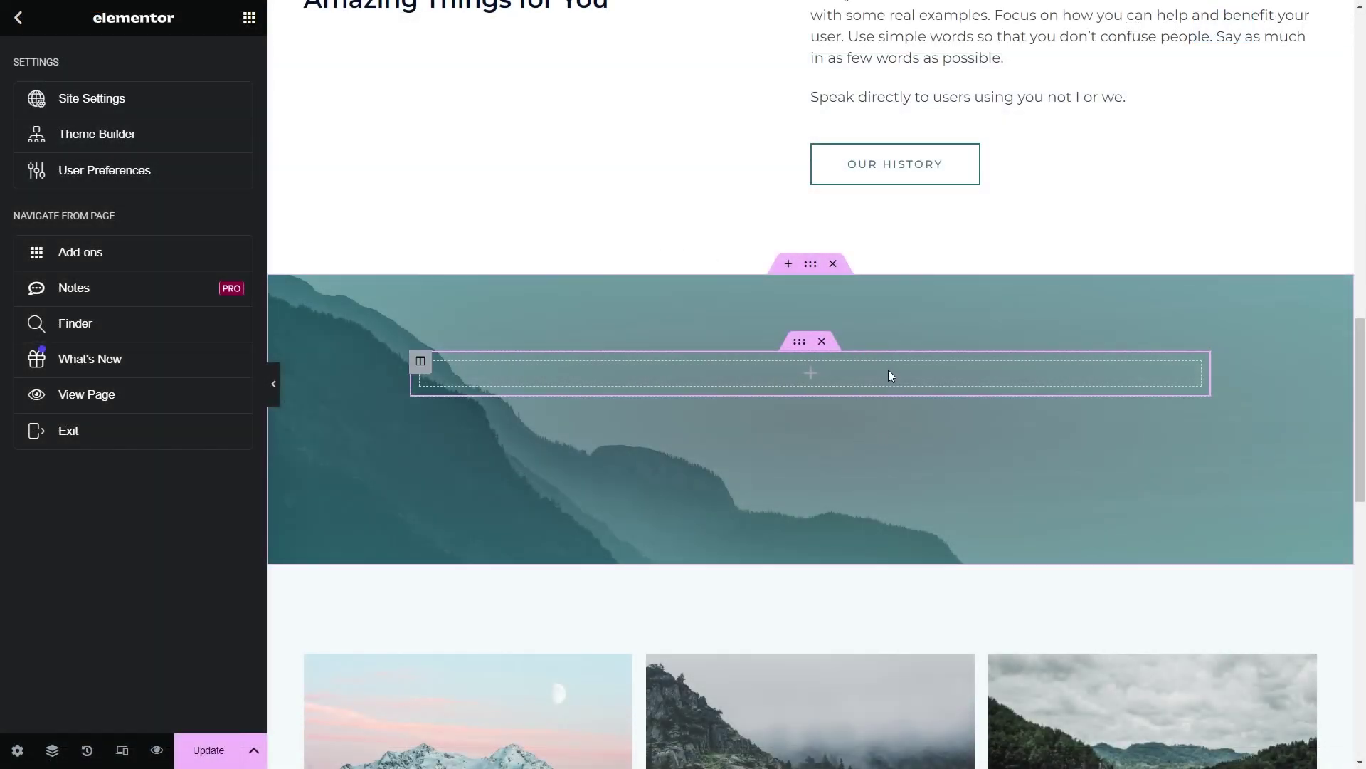
{"action": "left_click", "coordinate": [810, 374]}
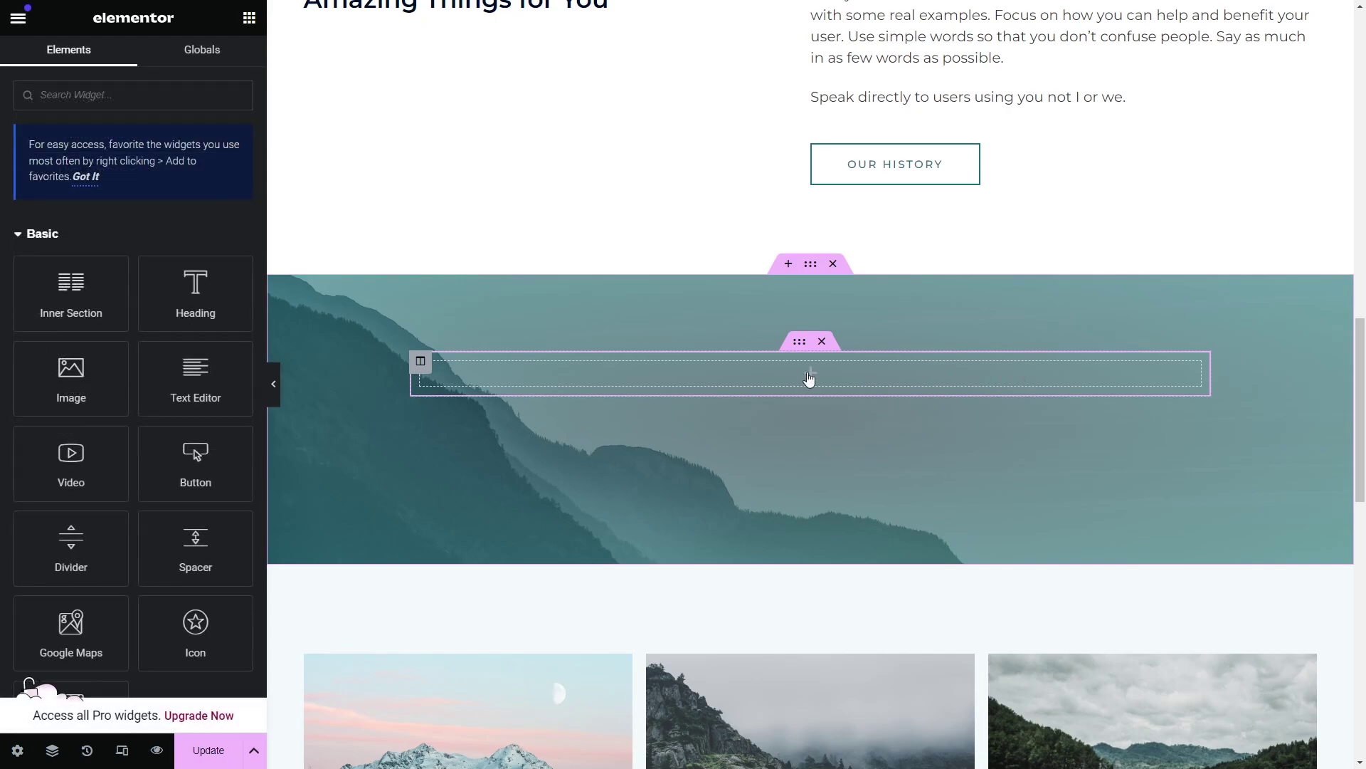
{"action": "left_click", "coordinate": [185, 92]}
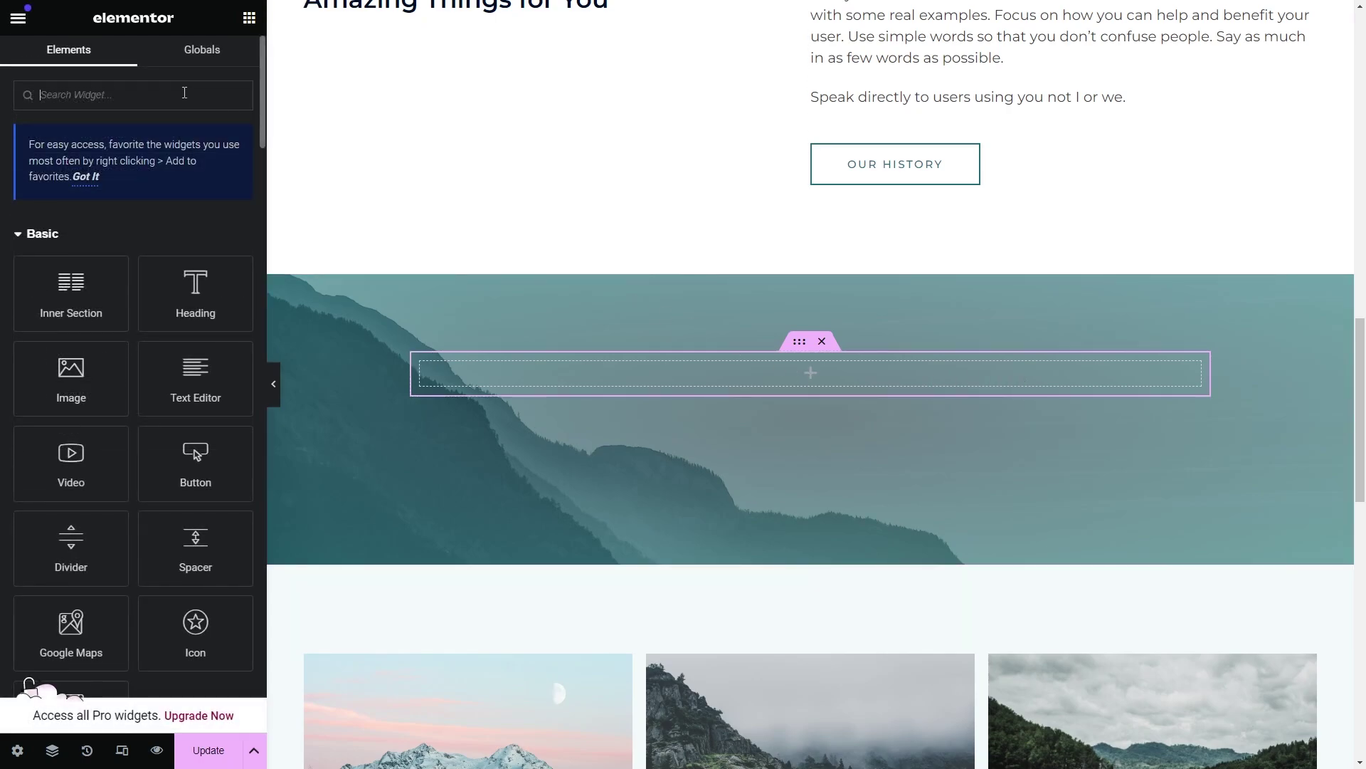
{"action": "type", "text": "shortcode"}
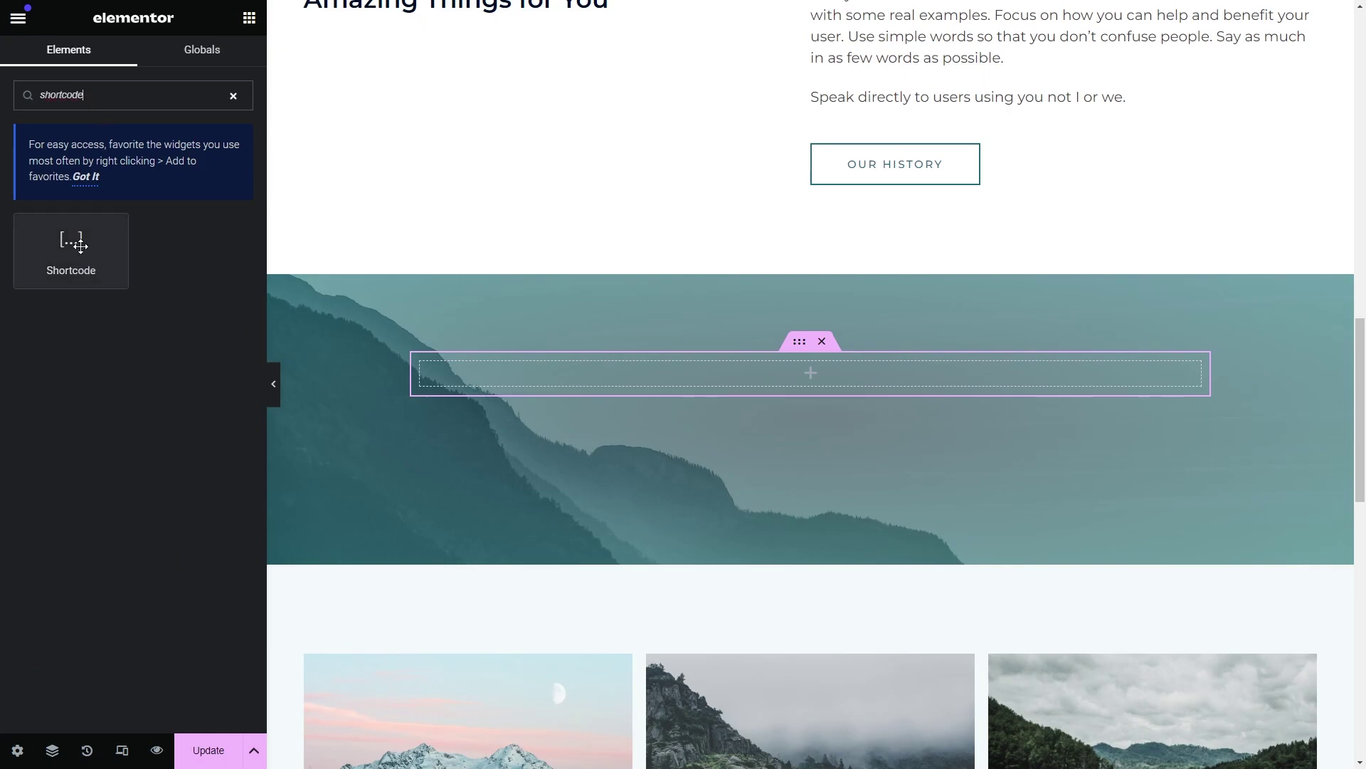
{"action": "left_click_drag", "start_coordinate": [81, 246], "coordinate": [808, 377]}
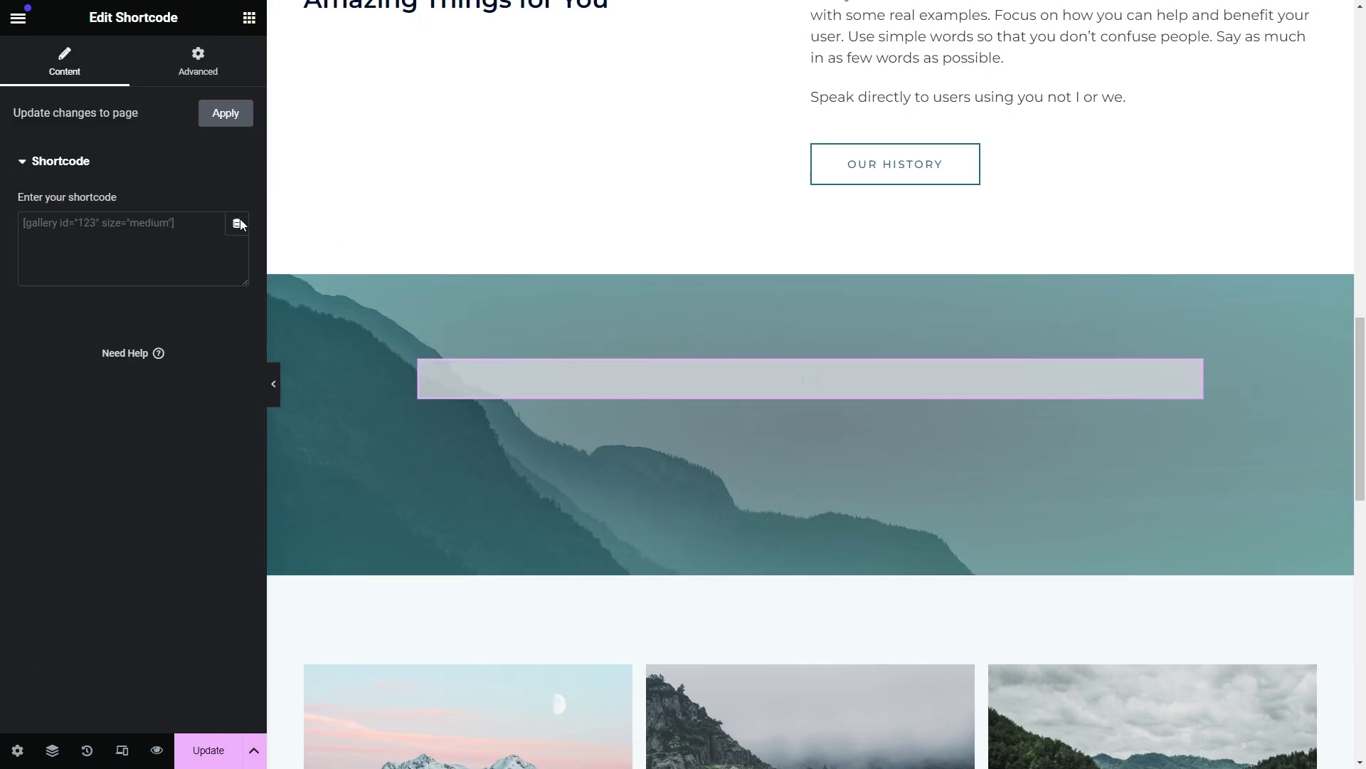
Step: Enter [reviews-feed feed=2] in the Shortcode widget and update the Home page
{"action": "left_click", "coordinate": [165, 231]}
{"action": "type", "text": "[reviews-feed feed=2]"}
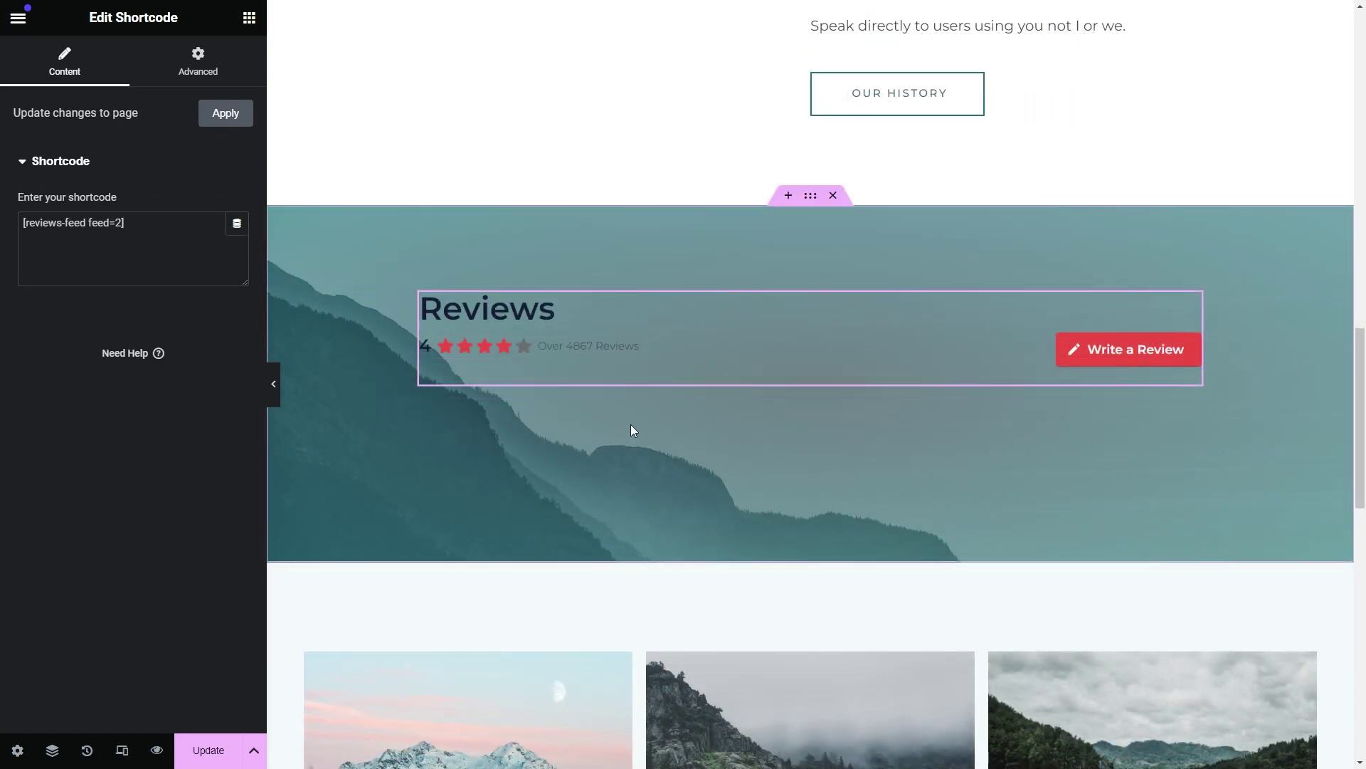
{"action": "left_click", "coordinate": [203, 751]}
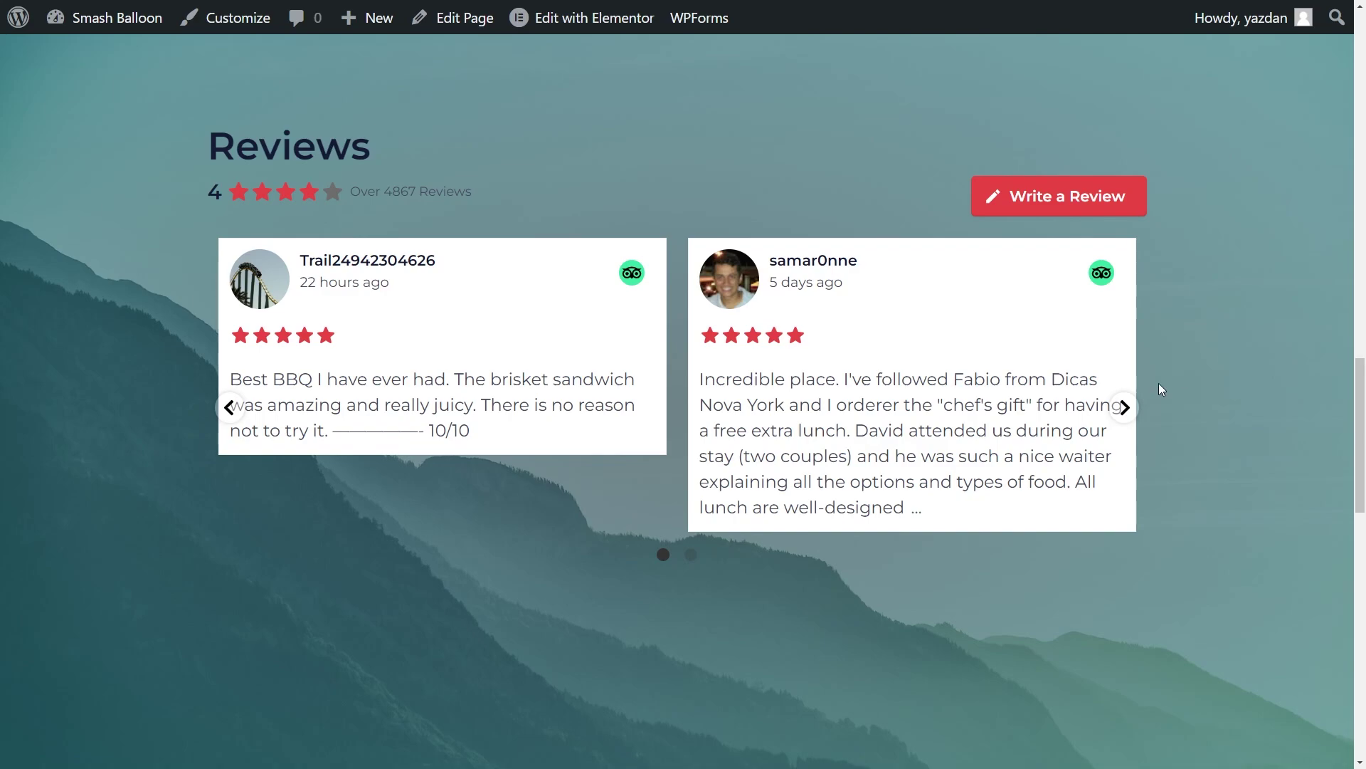
Step: Check the published reviews carousel on the Home page by advancing through its reviews and testing the Write a Review link
{"action": "left_click", "coordinate": [1125, 406]}
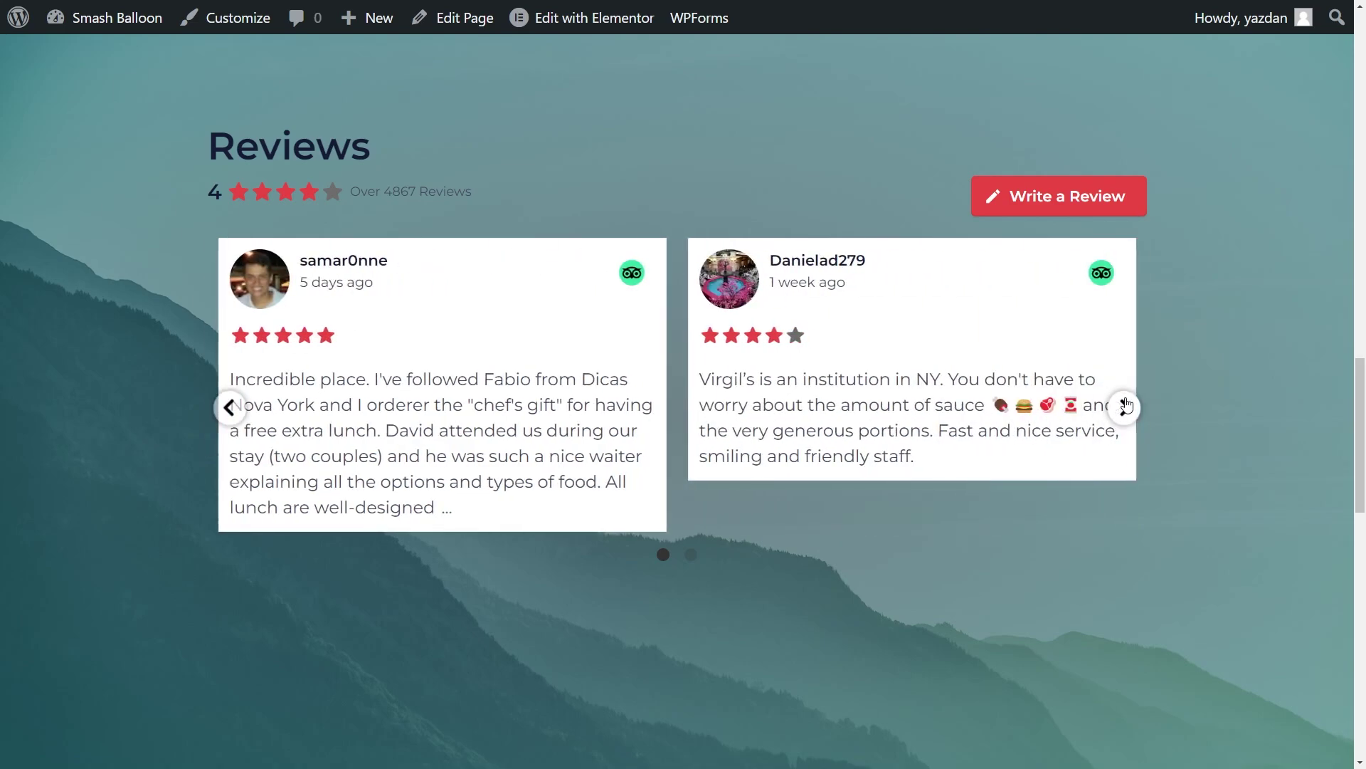
{"action": "left_click", "coordinate": [1125, 406]}
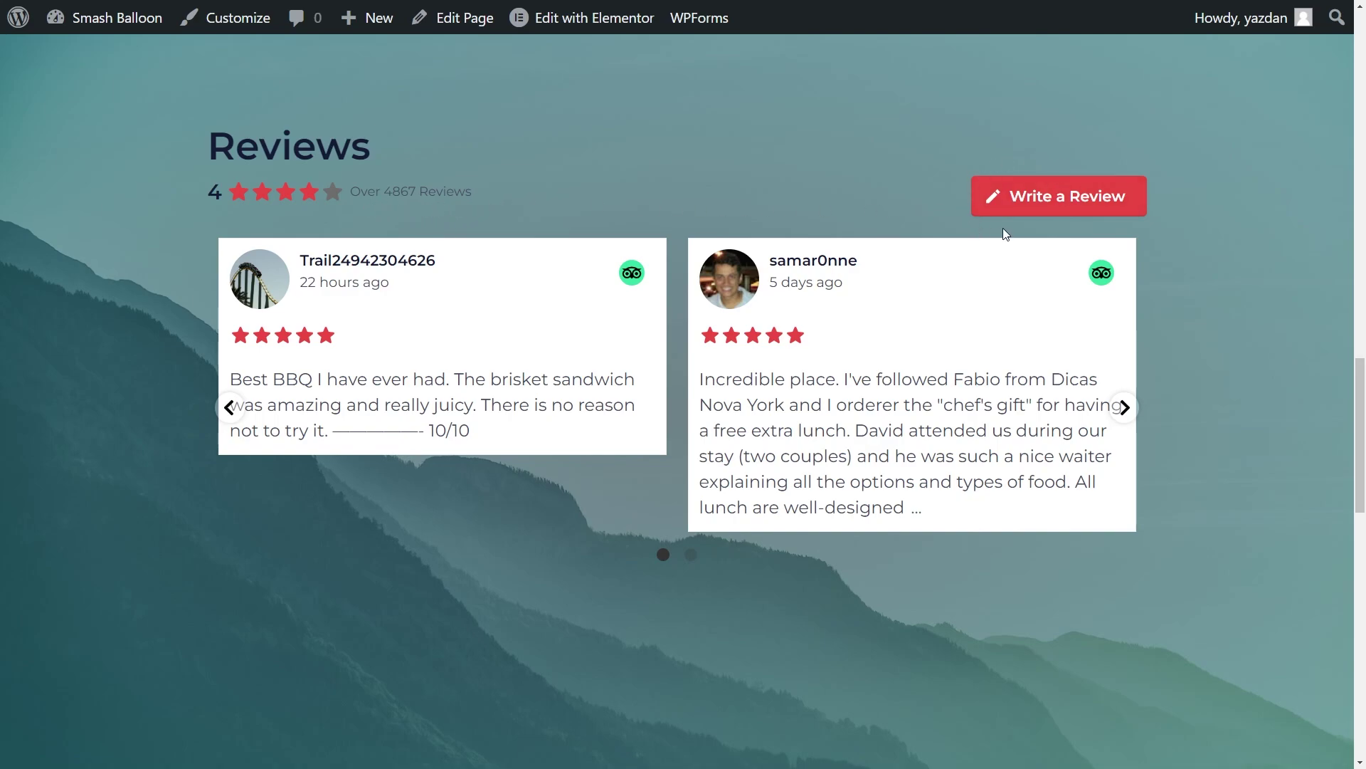
{"action": "left_click", "coordinate": [1019, 198]}
{"action": "left_click", "coordinate": [1125, 408]}
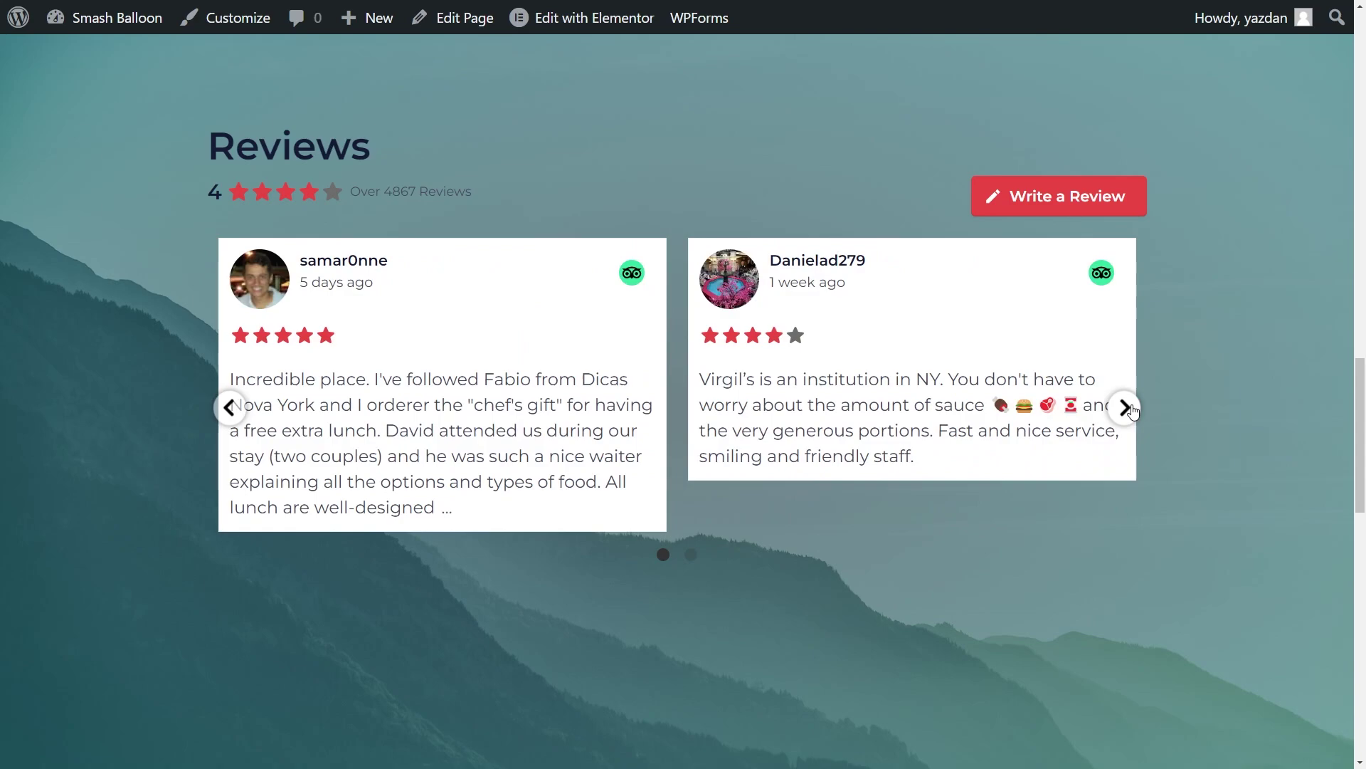
{"action": "left_click", "coordinate": [1124, 408]}
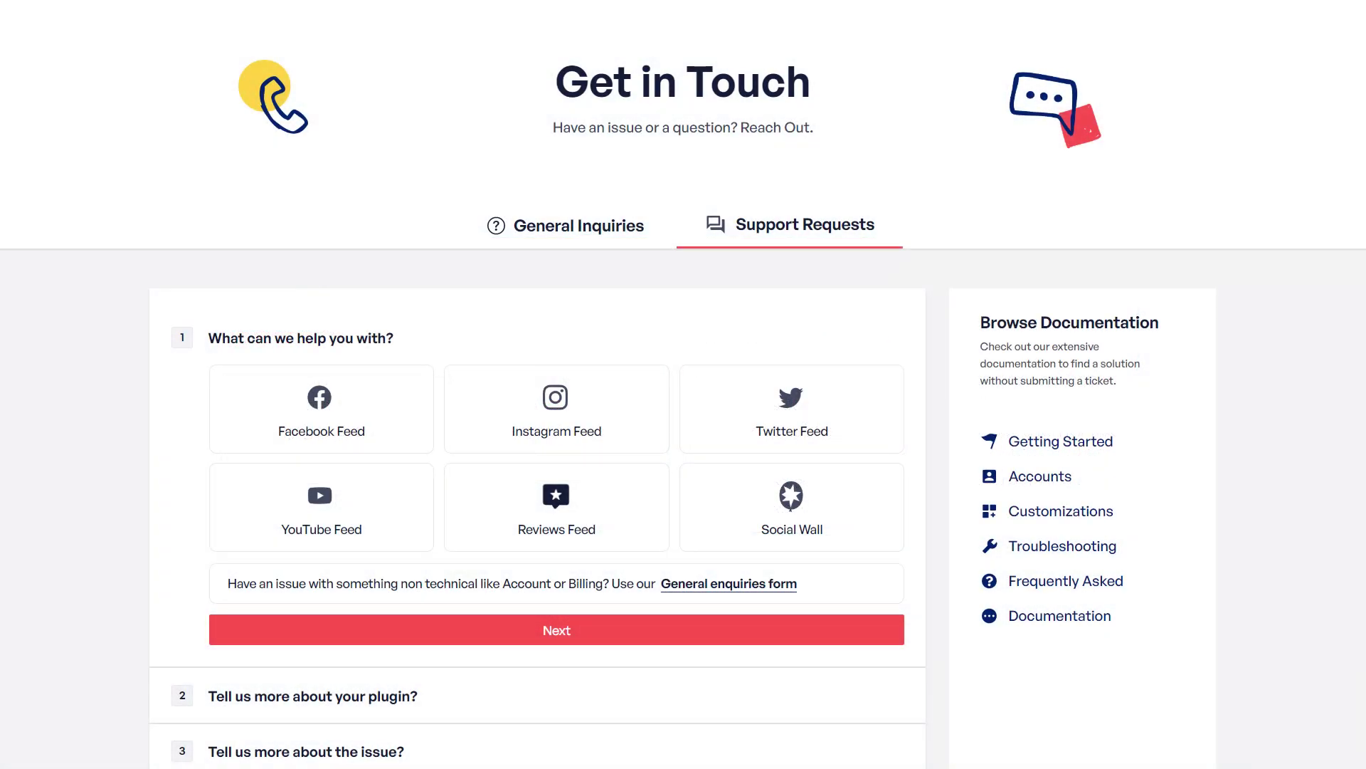